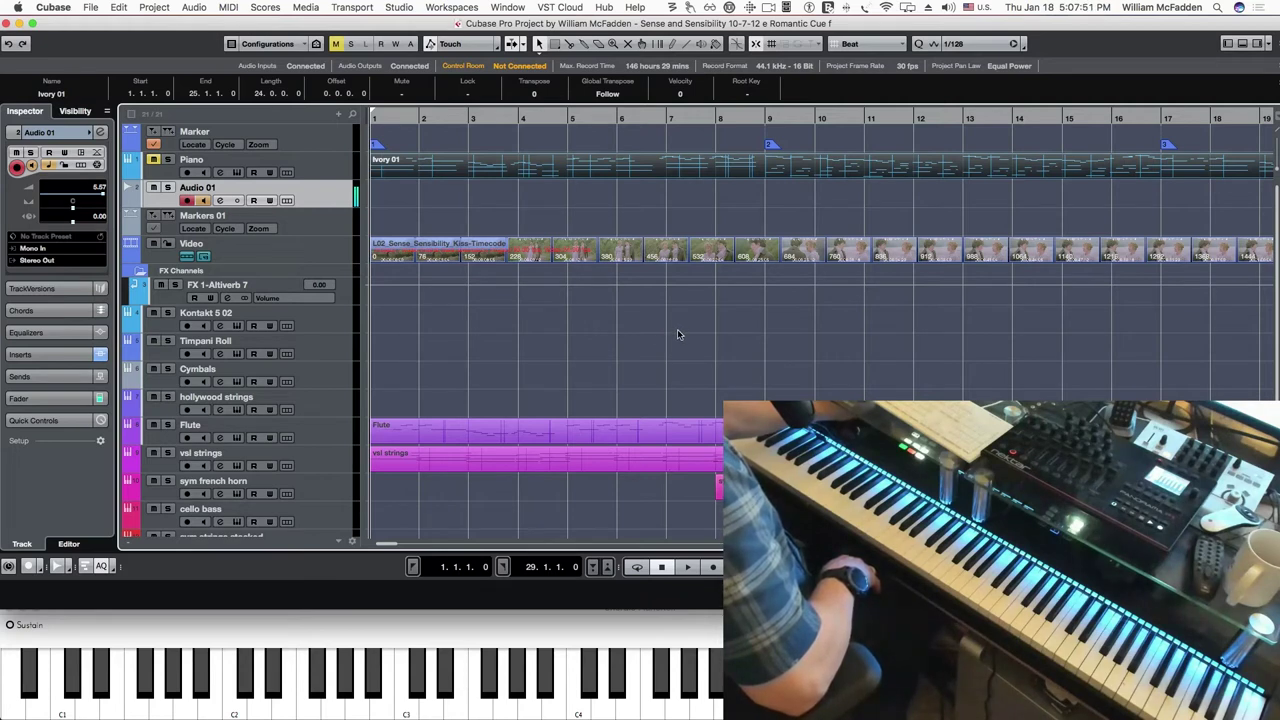
Step: Play the romantic cue against the film from the start, stop near bar 9, and deselect the Flute region
{"action": "left_click", "coordinate": [688, 568]}
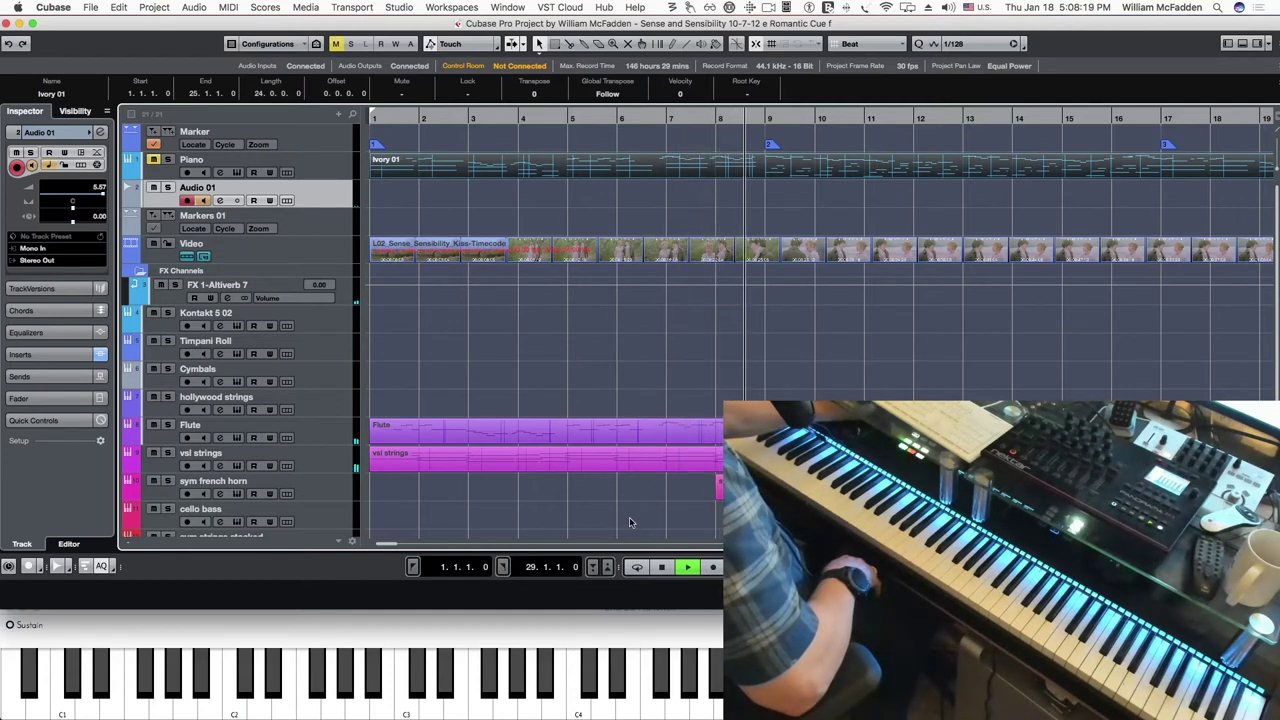
{"action": "key", "text": "space"}
{"action": "left_click", "coordinate": [620, 427]}
{"action": "left_click", "coordinate": [636, 388]}
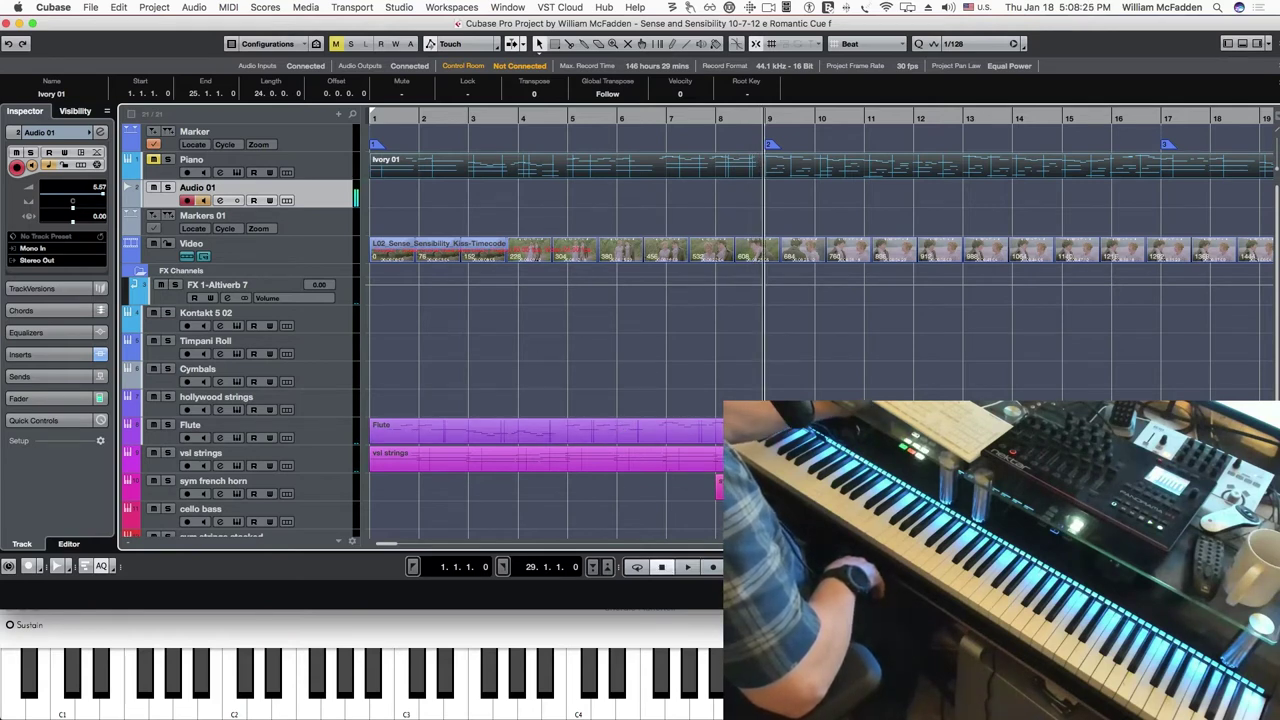
Step: Bring Sibelius forward with the Romantic Theme score and its chord symbols and Roman numerals
{"action": "key", "text": "super+Tab"}
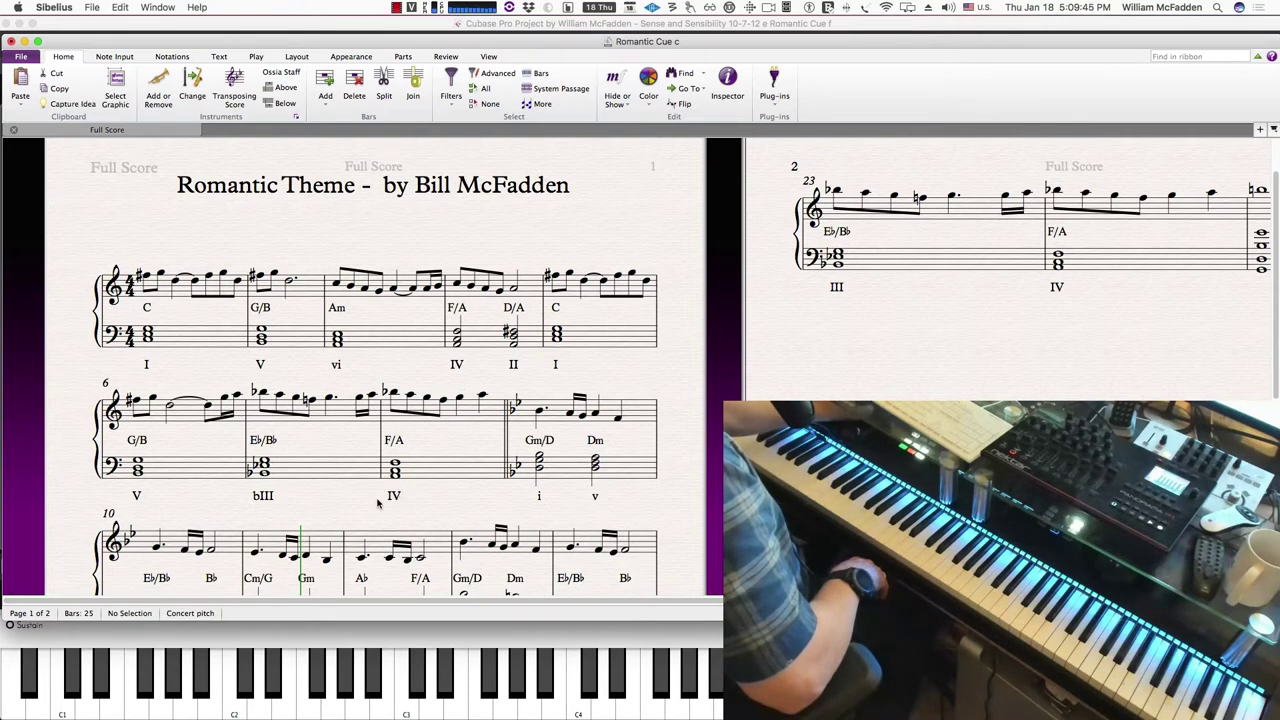
Step: Select the first note of bar 1 and play the Romantic Theme from there
{"action": "left_click", "coordinate": [145, 277]}
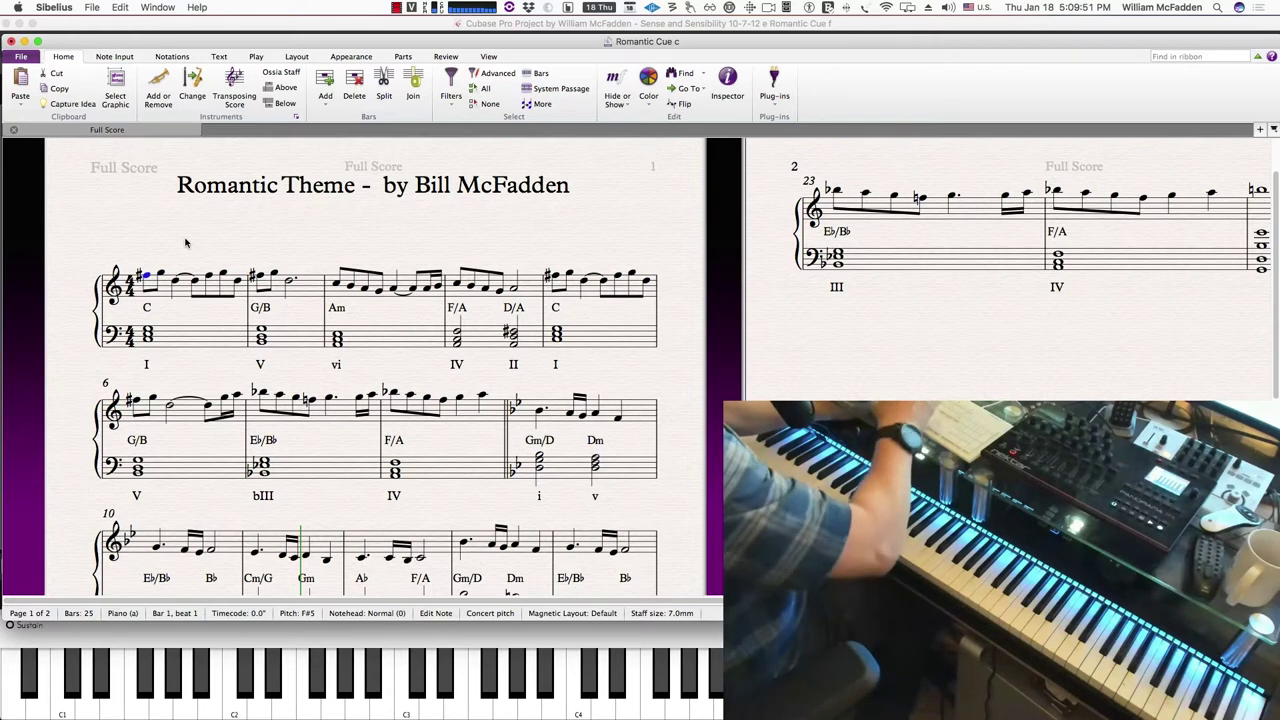
{"action": "key", "text": "space"}
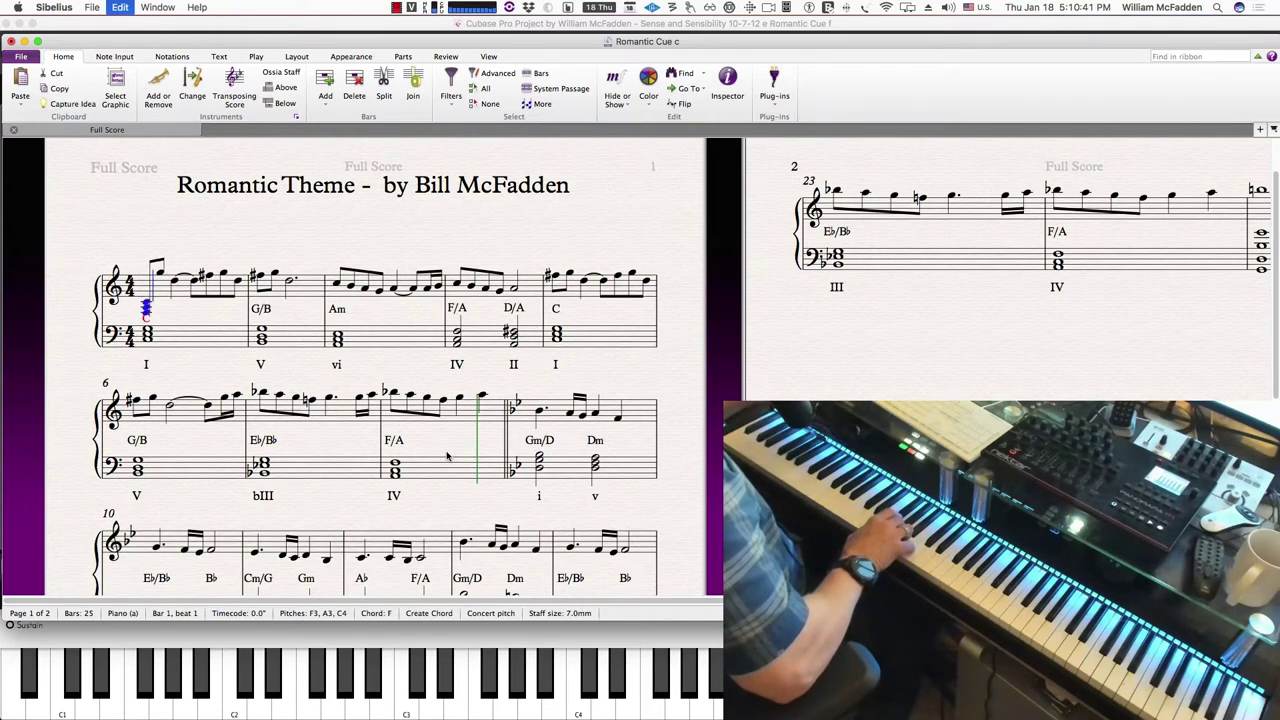
Step: Commit the C chord symbol at bar 1 and clear the note selection
{"action": "key", "text": "Escape"}
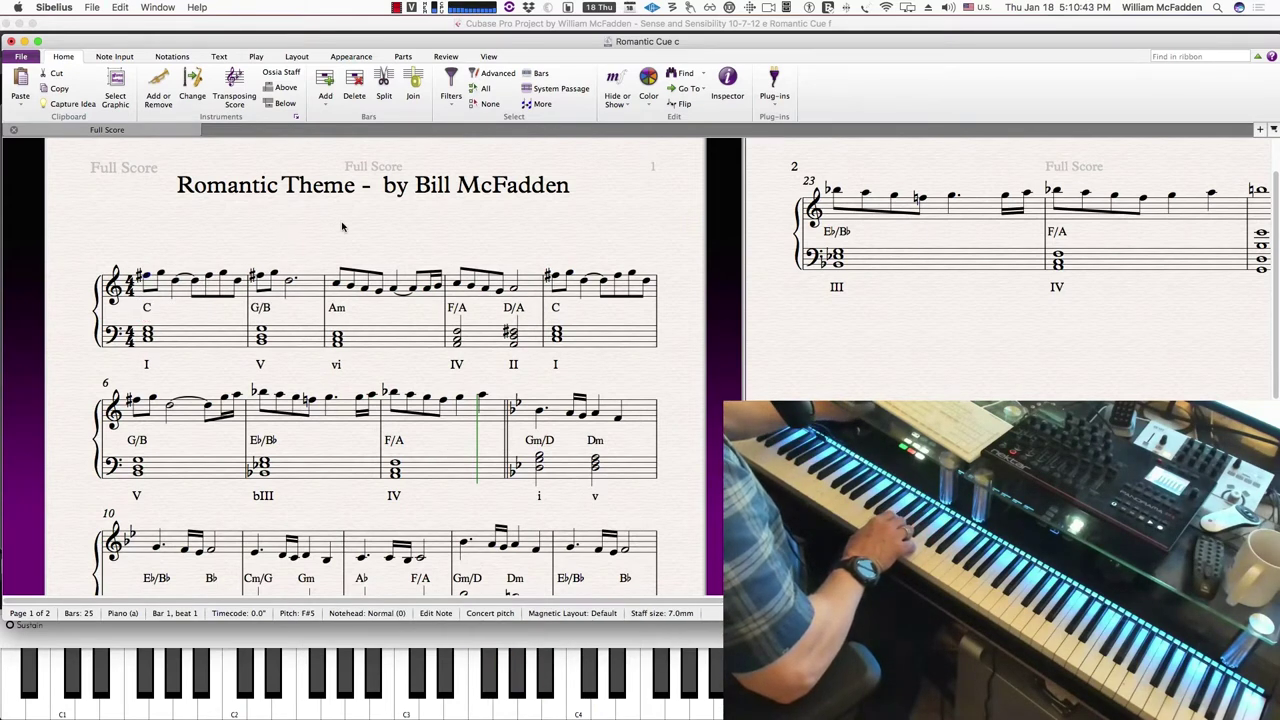
{"action": "key", "text": "Escape"}
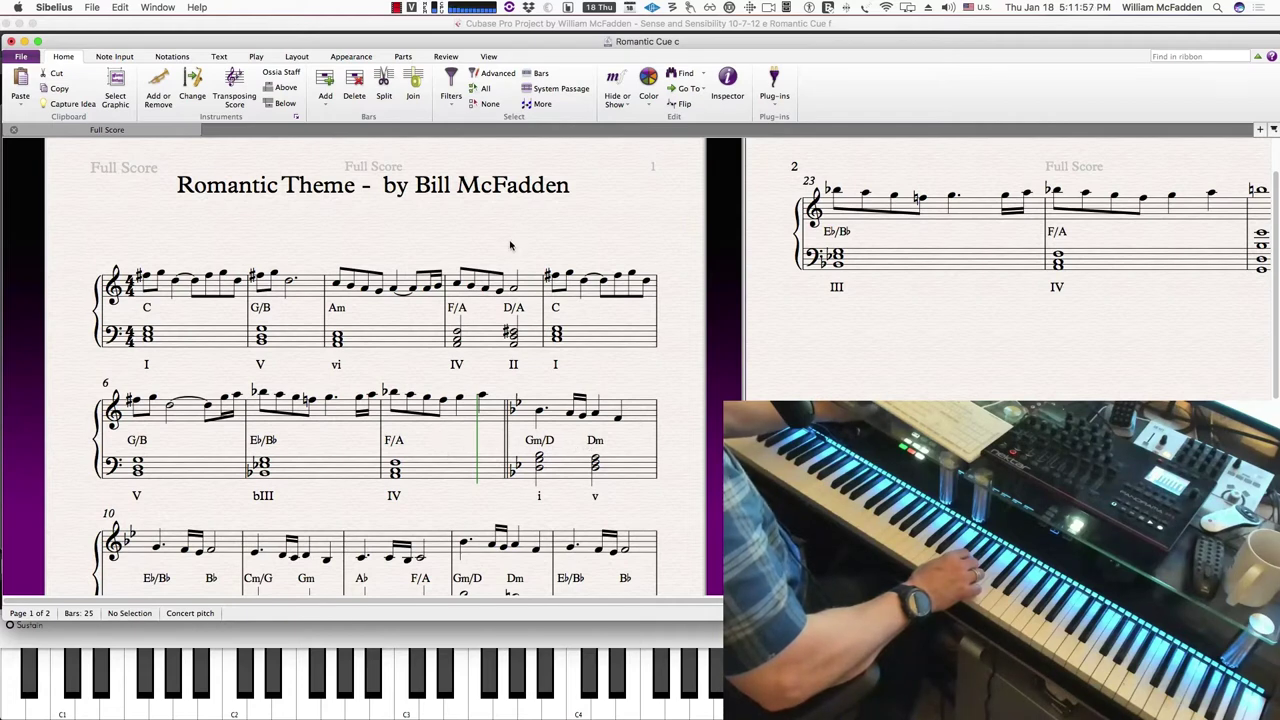
Step: Bring the Cubase cue project forward and play the romantic cue against the film, restarting it once
{"action": "left_click", "coordinate": [432, 24]}
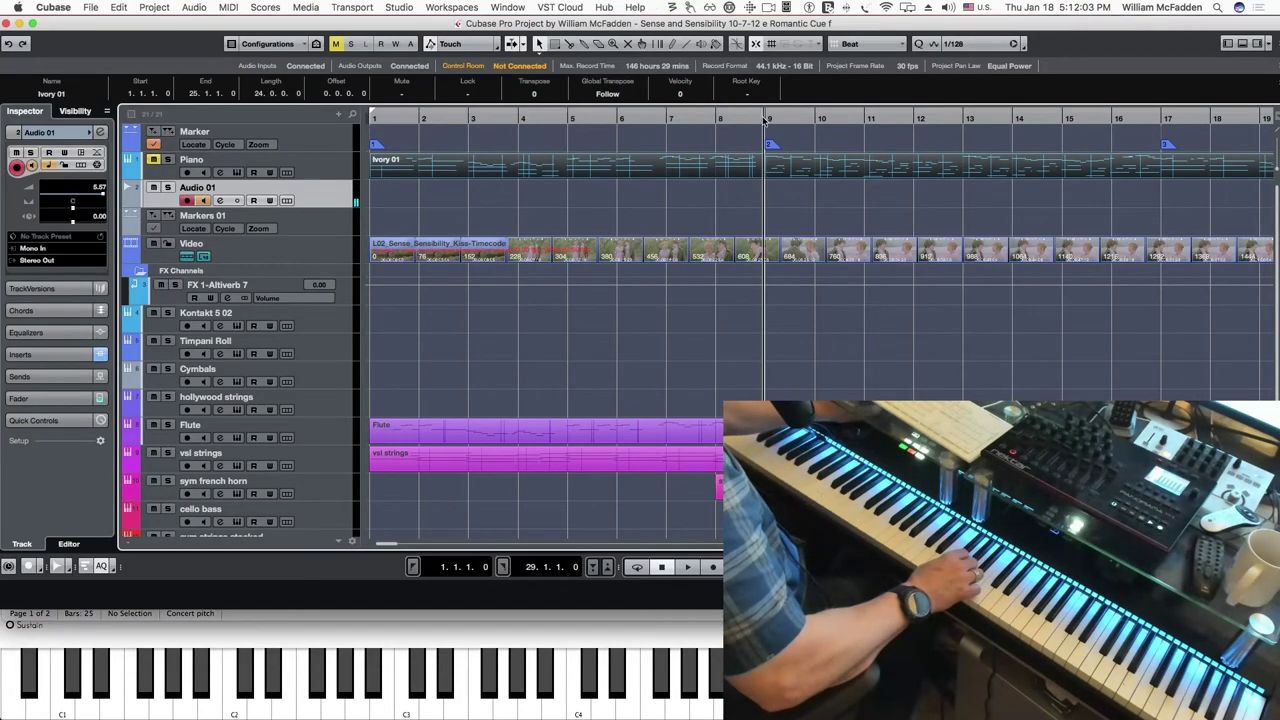
{"action": "left_click", "coordinate": [687, 567]}
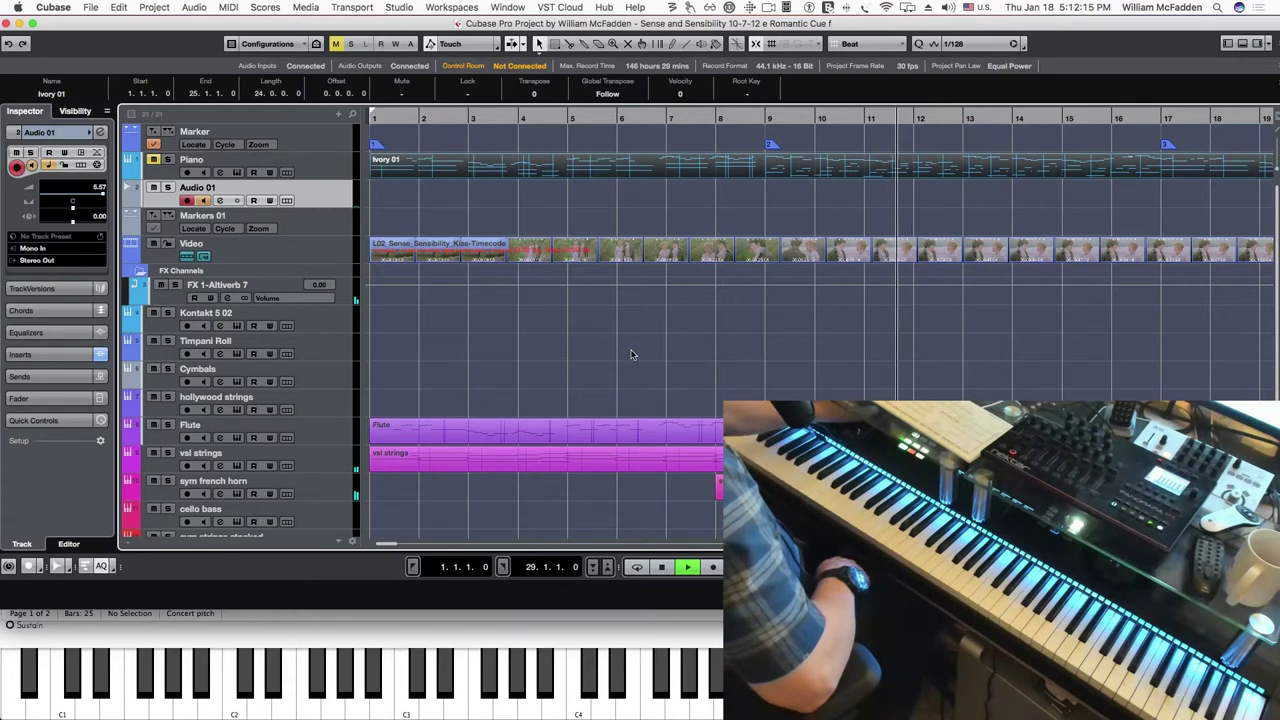
{"action": "left_click", "coordinate": [660, 567]}
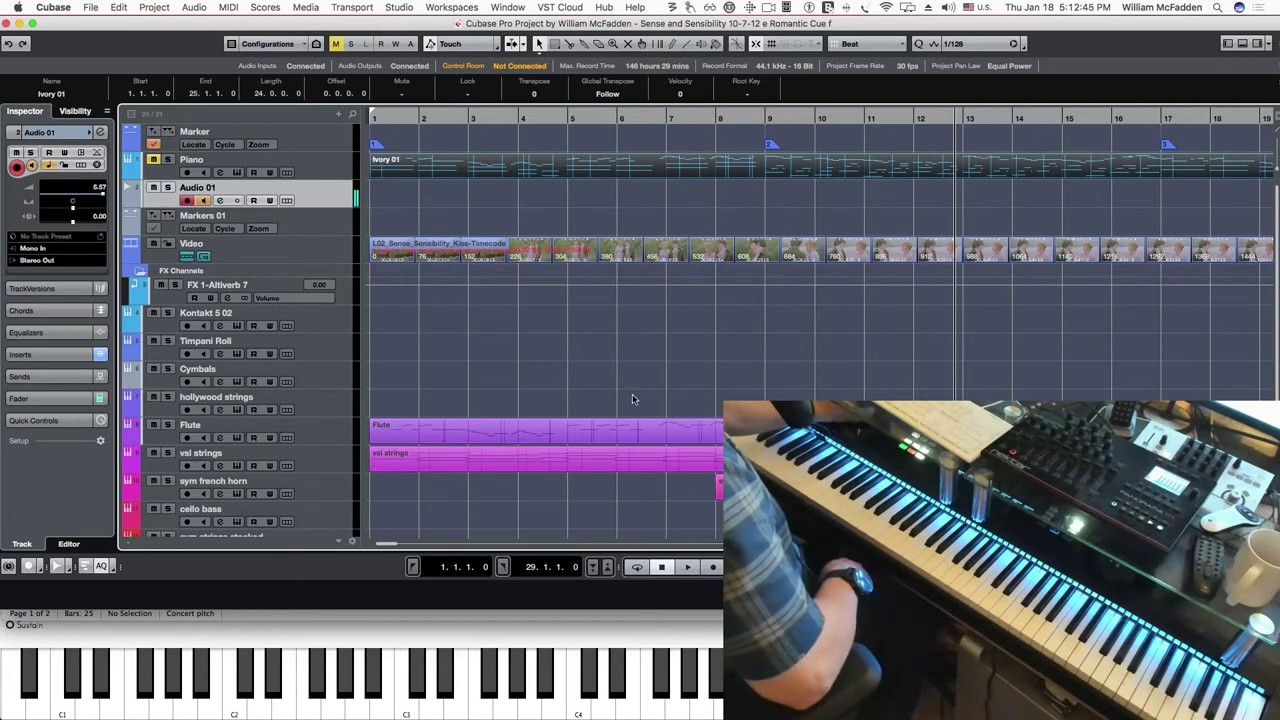
{"action": "left_click", "coordinate": [687, 567]}
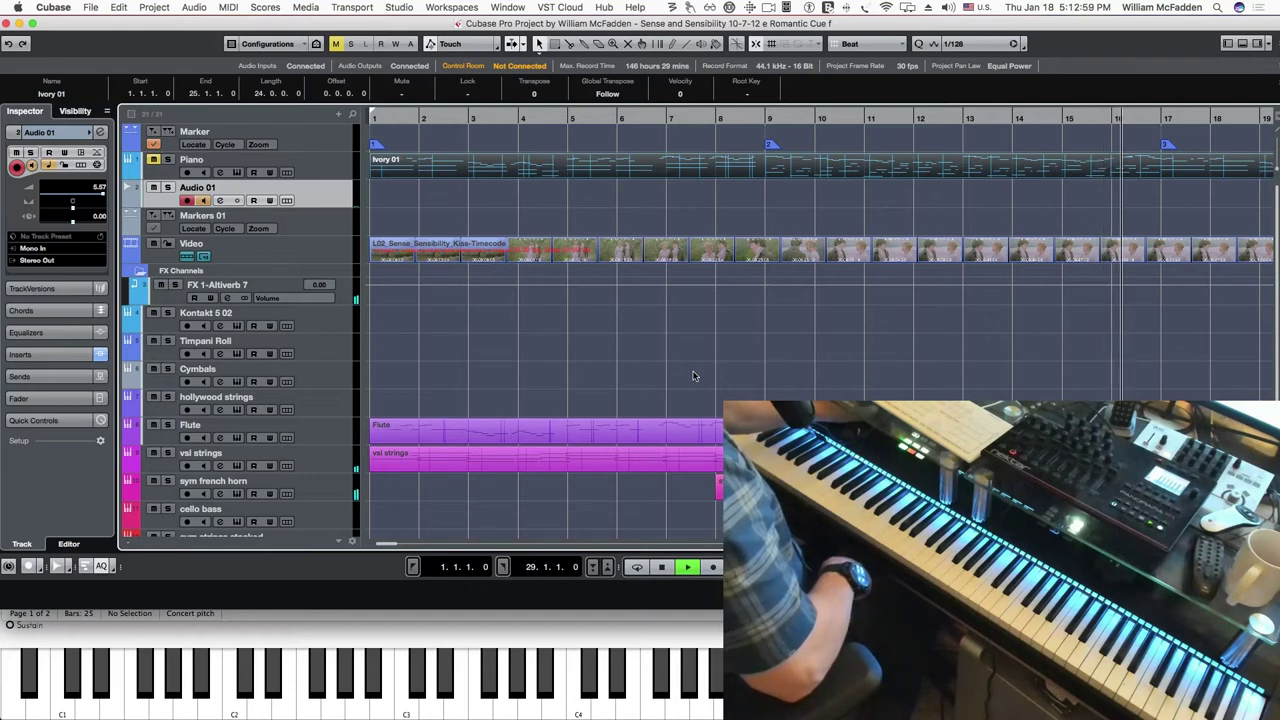
Step: Stop the romantic cue's playback around bar 17
{"action": "left_click", "coordinate": [663, 567]}
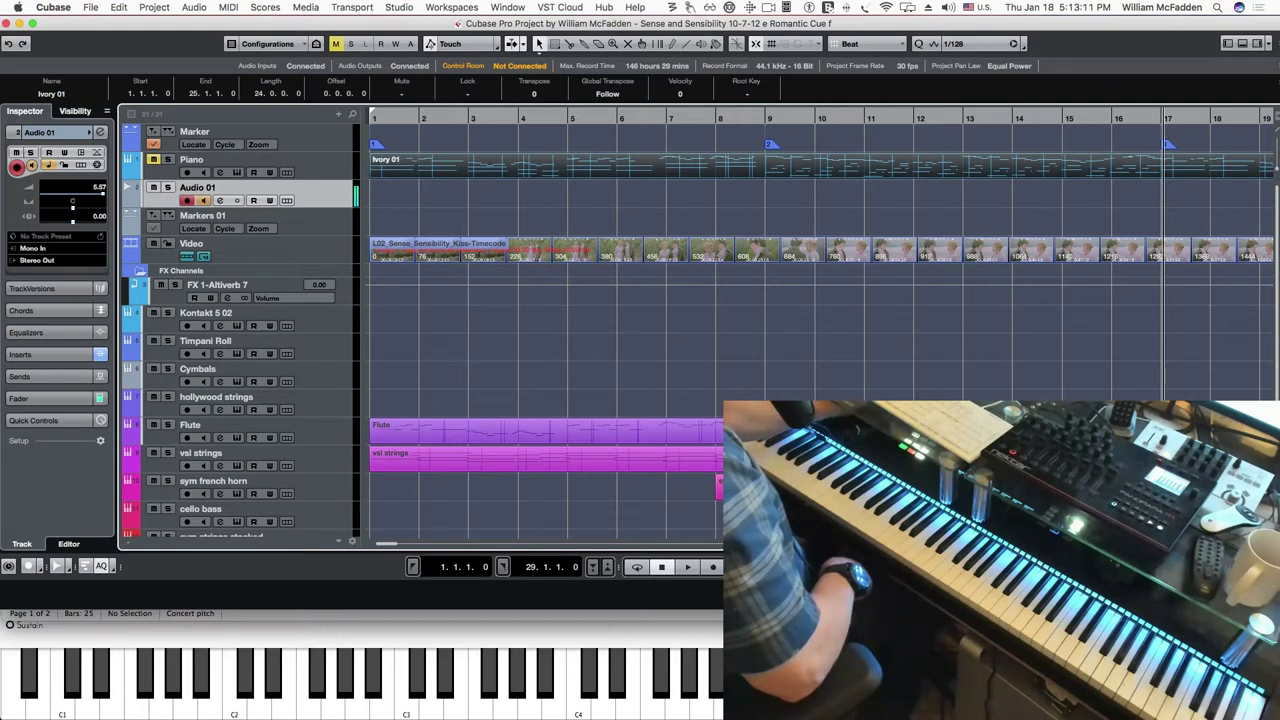
{"action": "mouse_move", "coordinate": [900, 716]}
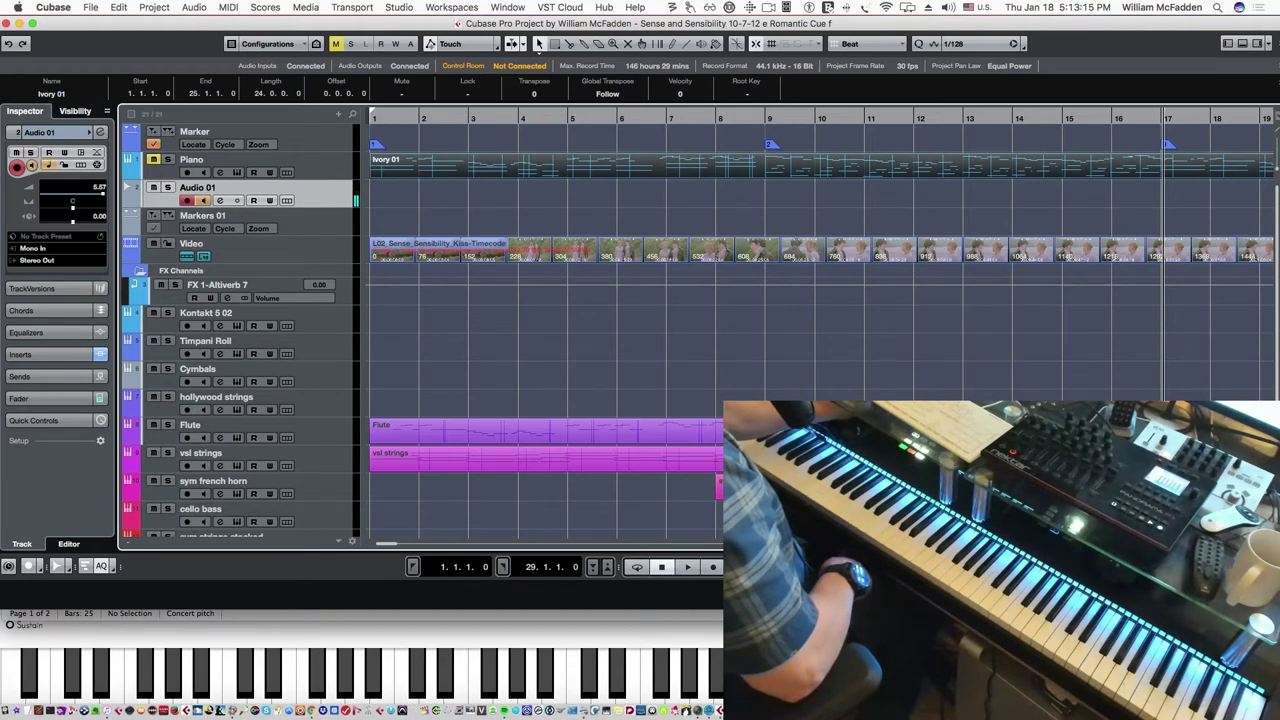
Step: Return to the Romantic Cue score and scroll to bar 9's shift to Gm/D with i–v analysis
{"action": "left_click", "coordinate": [719, 708]}
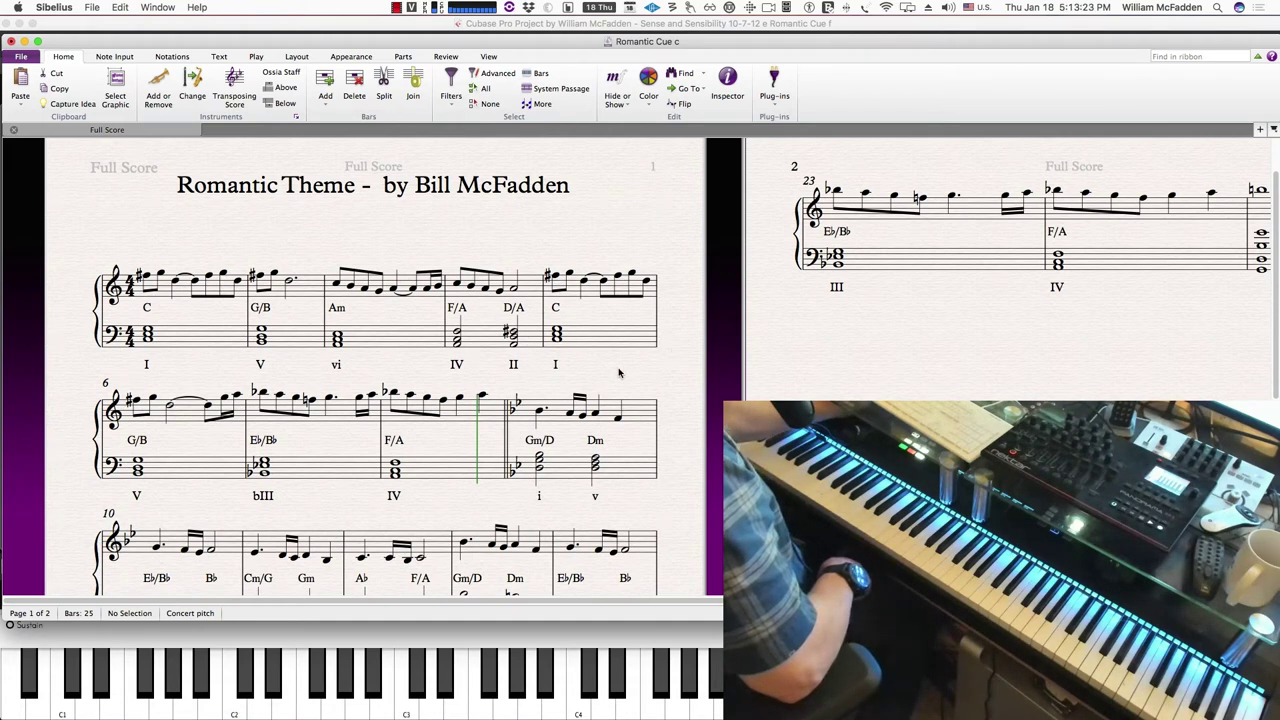
{"action": "scroll", "coordinate": [634, 200], "scroll_direction": "down", "scroll_amount": 2}
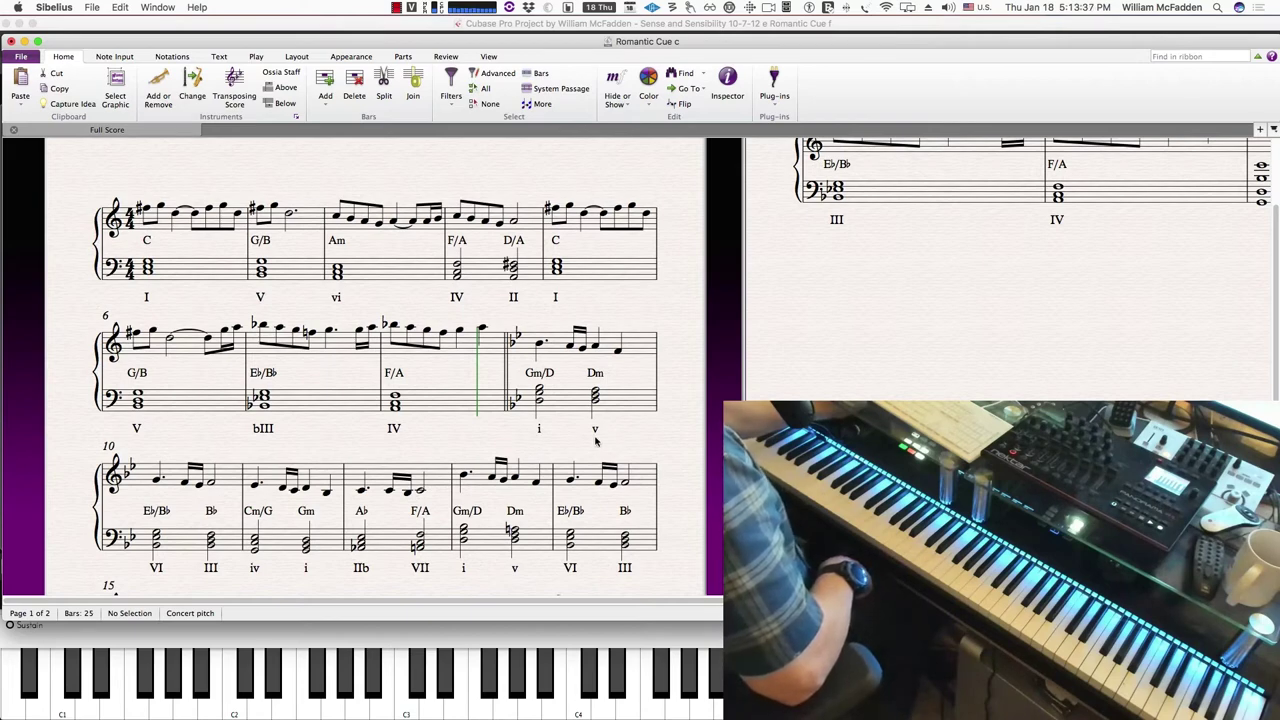
{"action": "scroll", "coordinate": [596, 438], "scroll_direction": "down", "scroll_amount": 2}
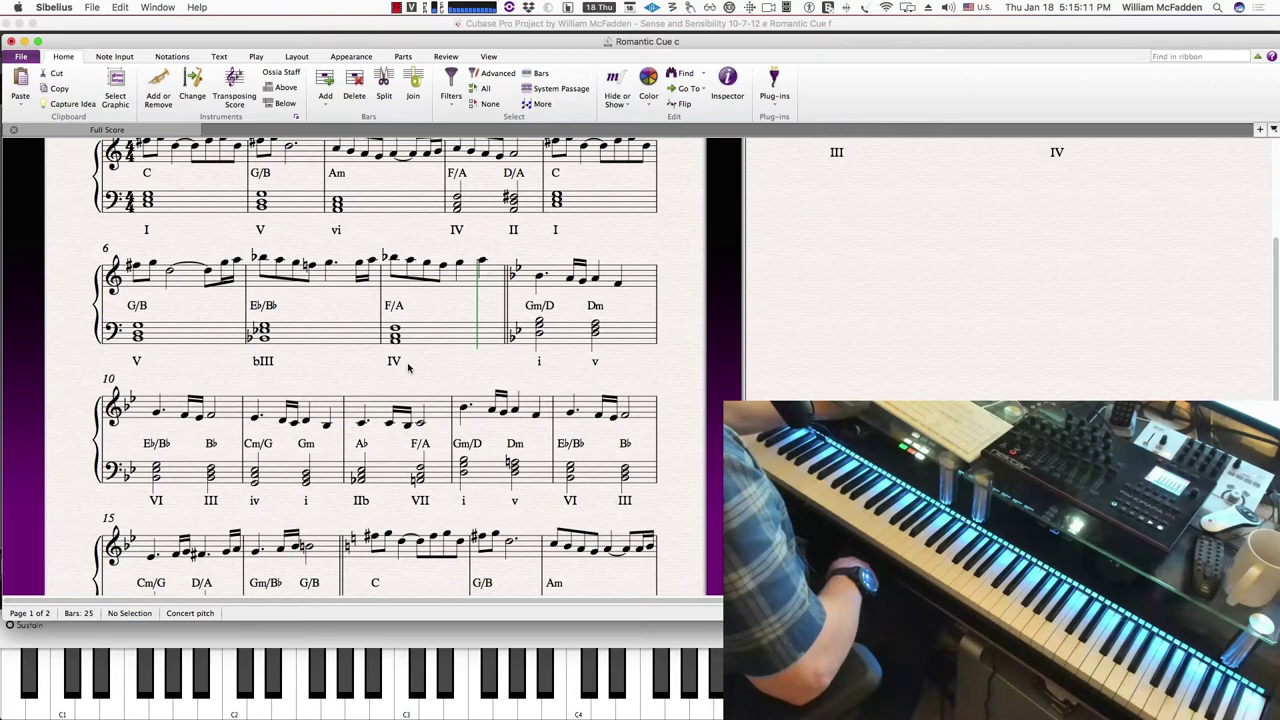
{"action": "scroll", "coordinate": [408, 368], "scroll_direction": "up", "scroll_amount": 2}
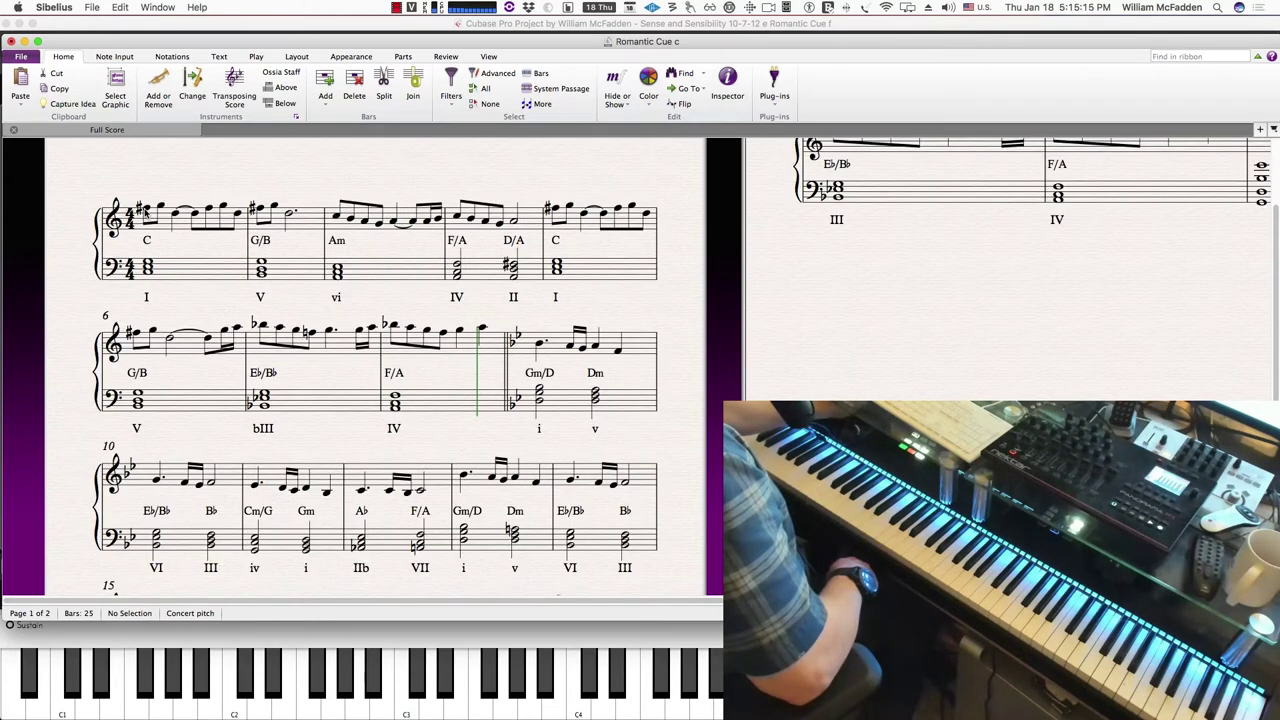
{"action": "left_click", "coordinate": [145, 210]}
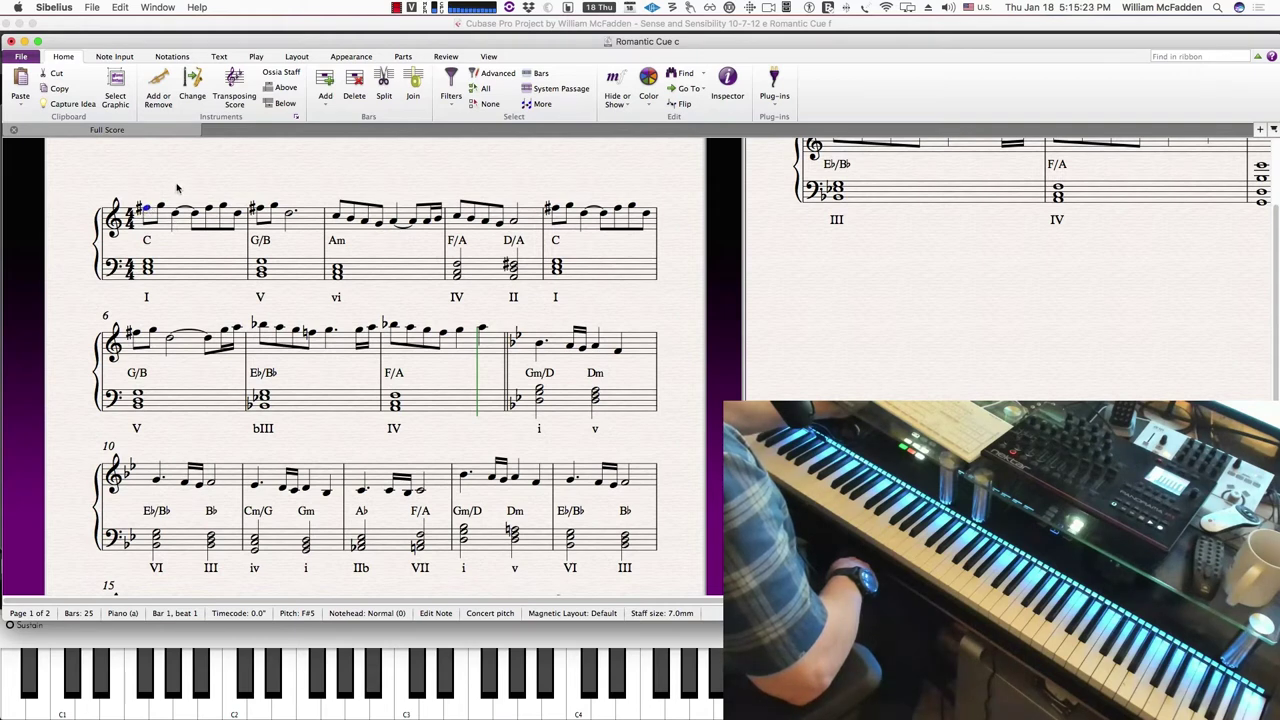
{"action": "left_click", "coordinate": [210, 177]}
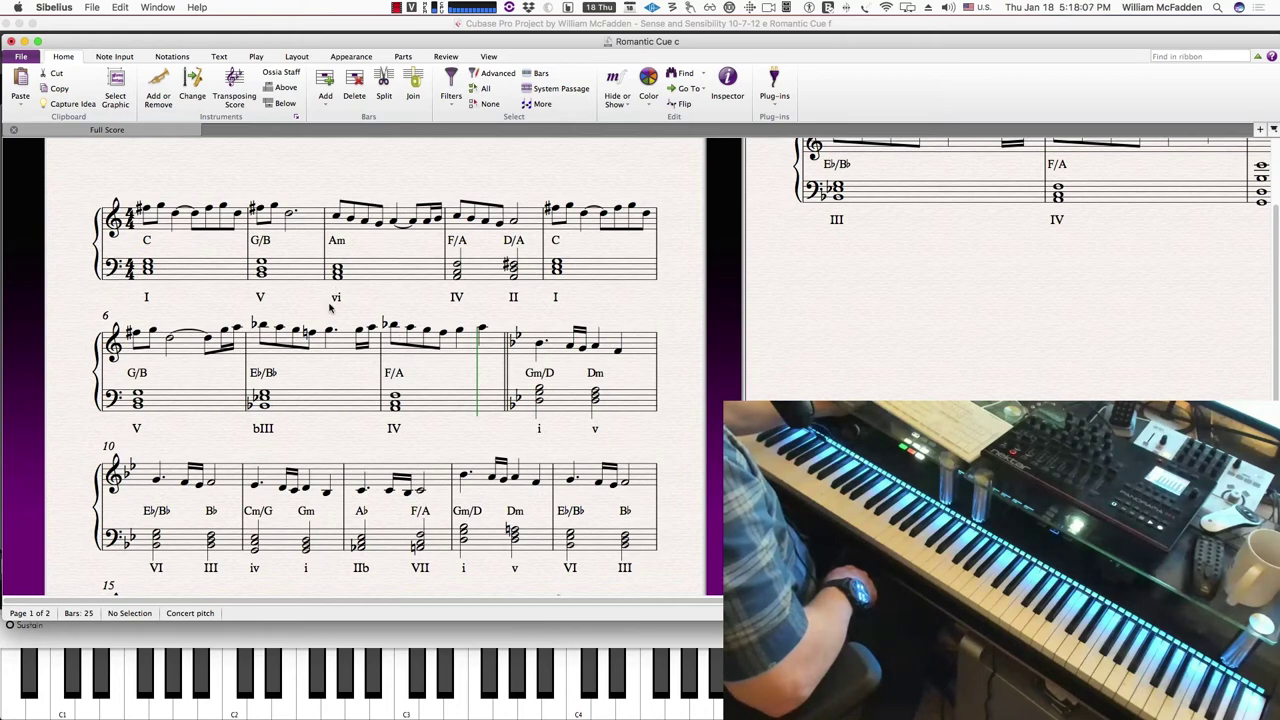
Step: Scroll through the Sibelius score, then drag its window off screen to reveal Cubase
{"action": "scroll", "coordinate": [330, 309], "scroll_direction": "down", "scroll_amount": 2}
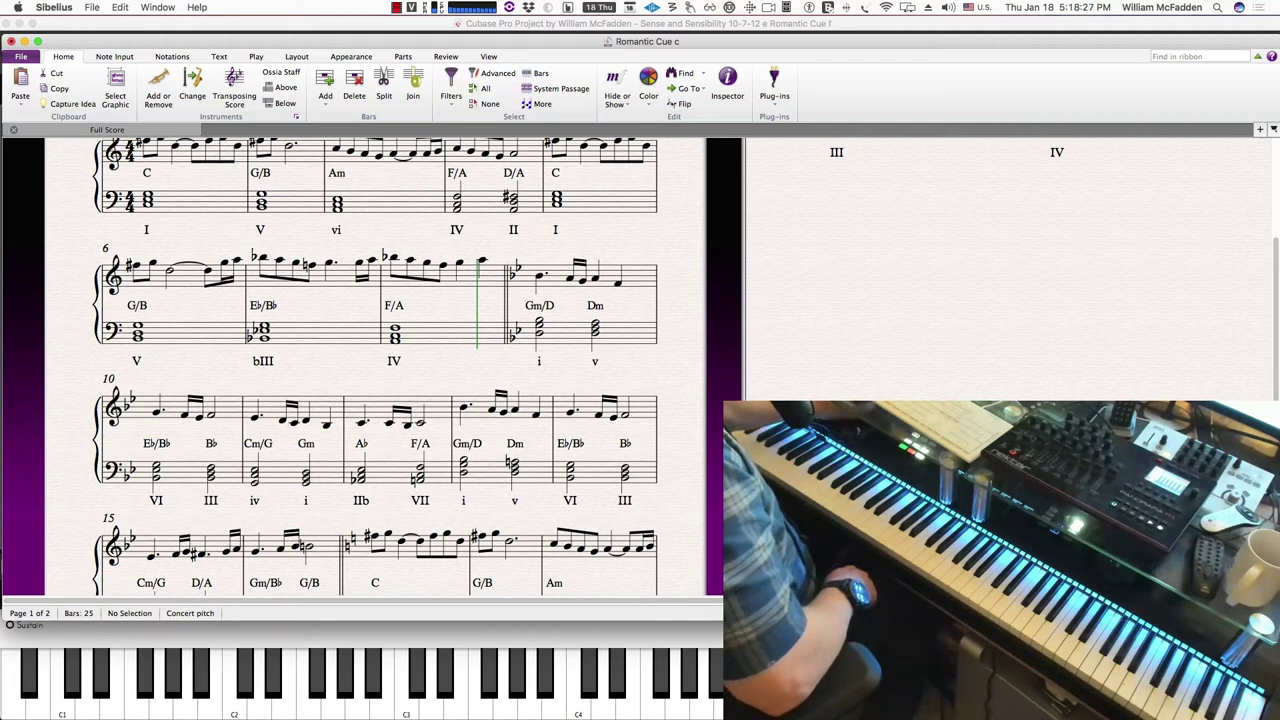
{"action": "scroll", "coordinate": [462, 378], "scroll_direction": "down", "scroll_amount": 3}
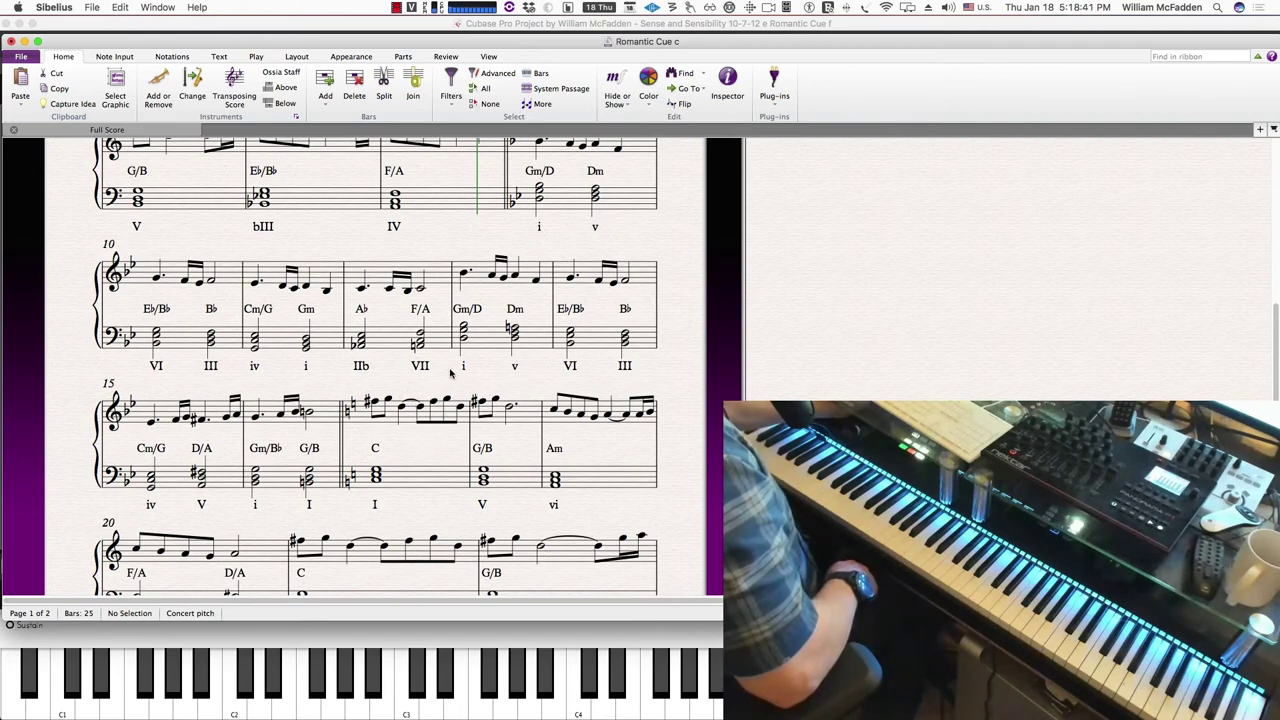
{"action": "scroll", "coordinate": [449, 372], "scroll_direction": "down", "scroll_amount": 2}
{"action": "scroll", "coordinate": [450, 373], "scroll_direction": "up", "scroll_amount": 10}
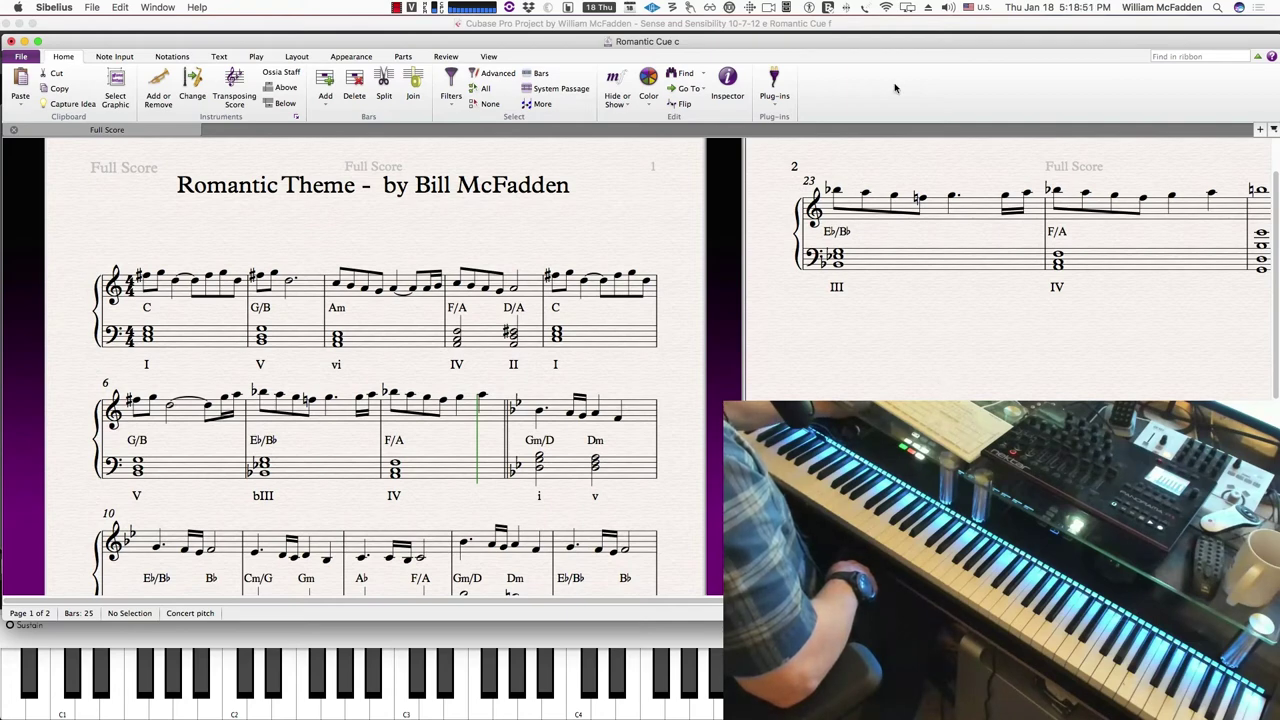
{"action": "left_click_drag", "start_coordinate": [893, 44], "coordinate": [0, 44]}
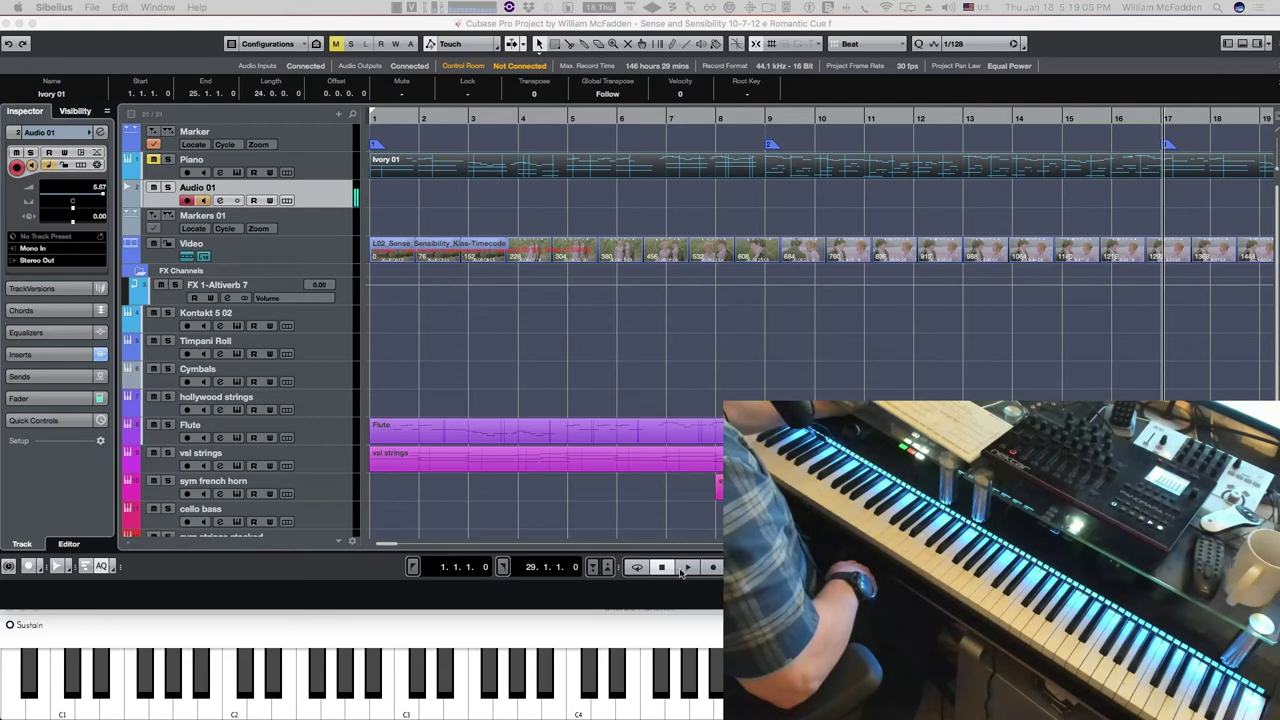
Step: Start and stop the cue's playback a couple of times in the transport
{"action": "left_click", "coordinate": [687, 568]}
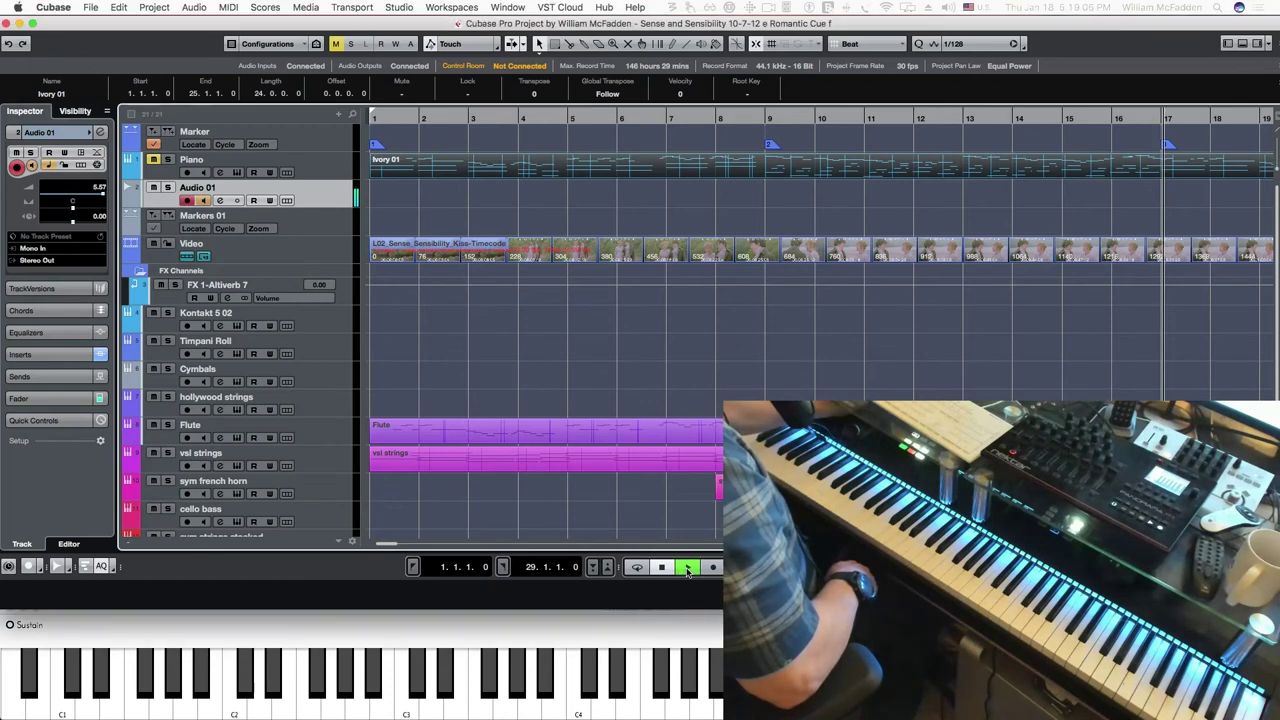
{"action": "left_click", "coordinate": [687, 568]}
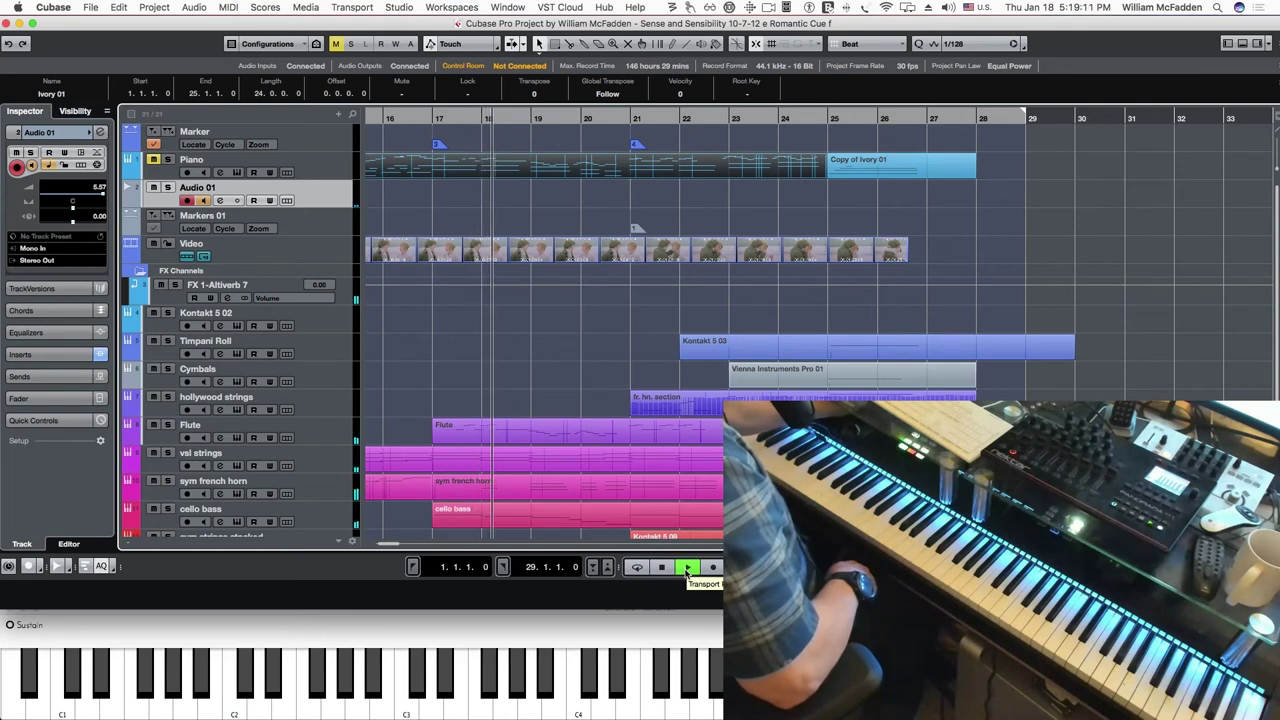
{"action": "left_click", "coordinate": [663, 568]}
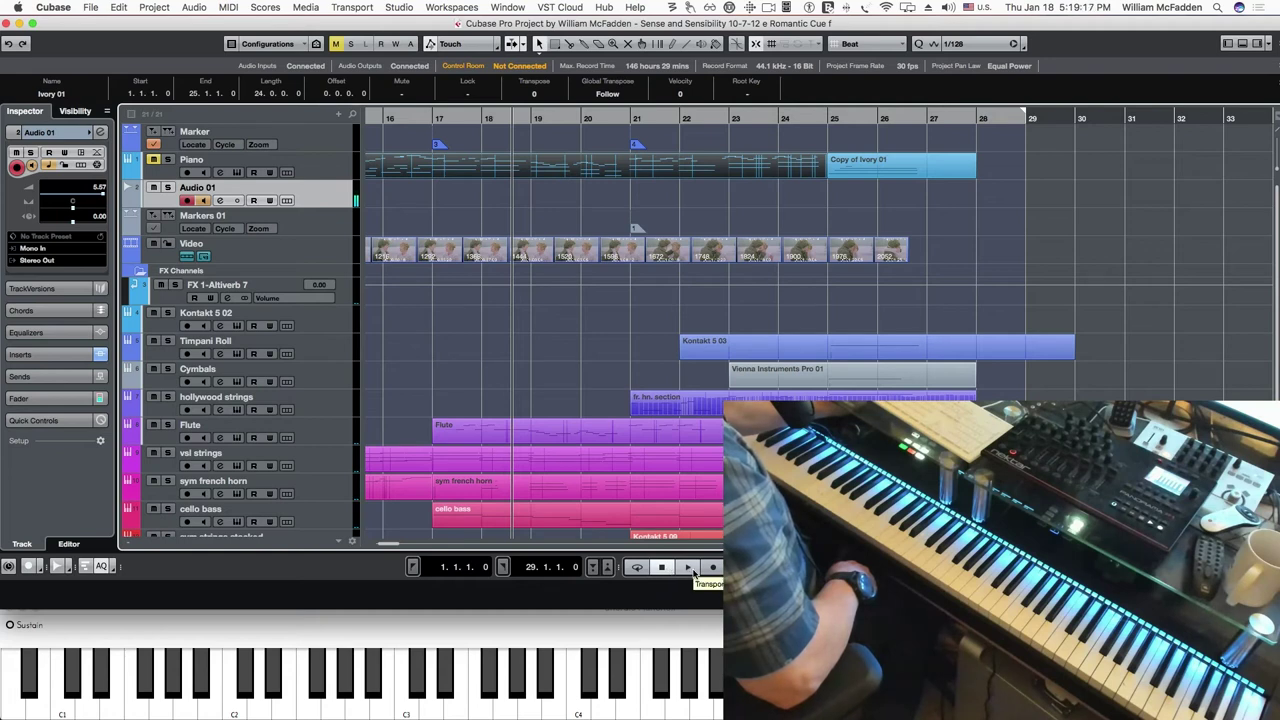
{"action": "left_click", "coordinate": [689, 569]}
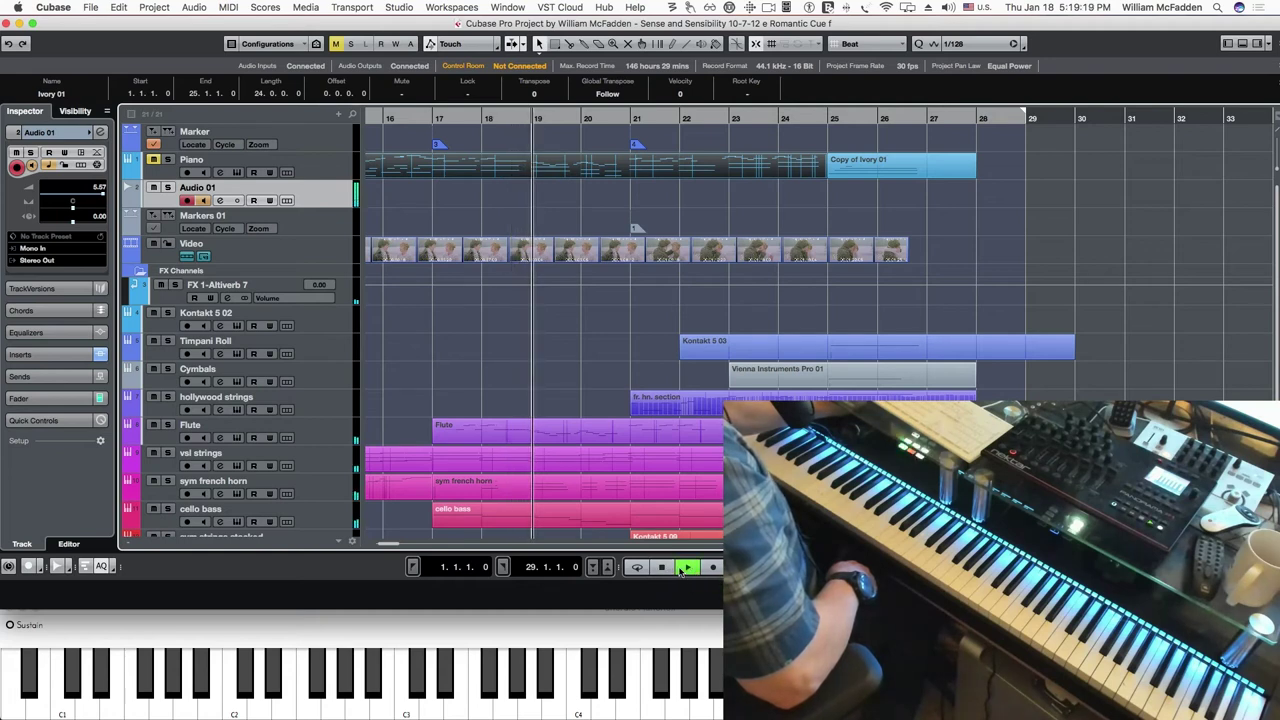
{"action": "left_click", "coordinate": [663, 568]}
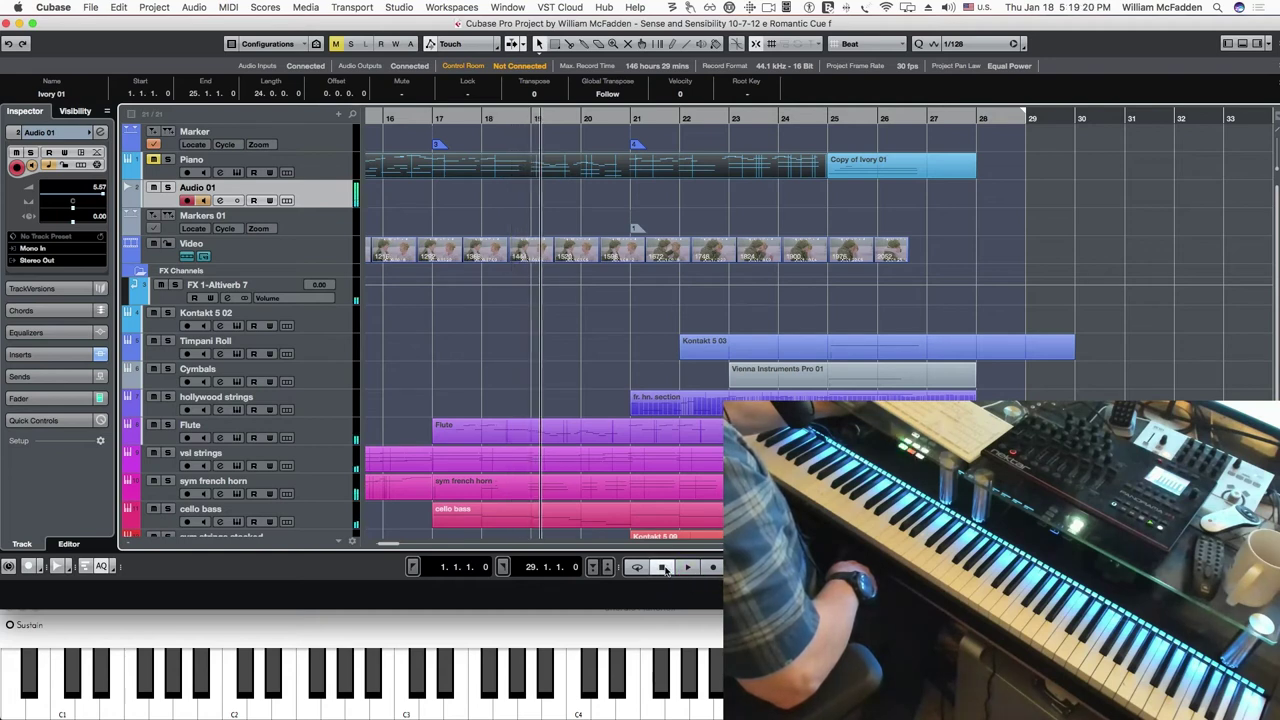
Step: Open the film's Video Player, position it over the arrangement, and play the cue through the embrace scene
{"action": "double_click", "coordinate": [500, 255]}
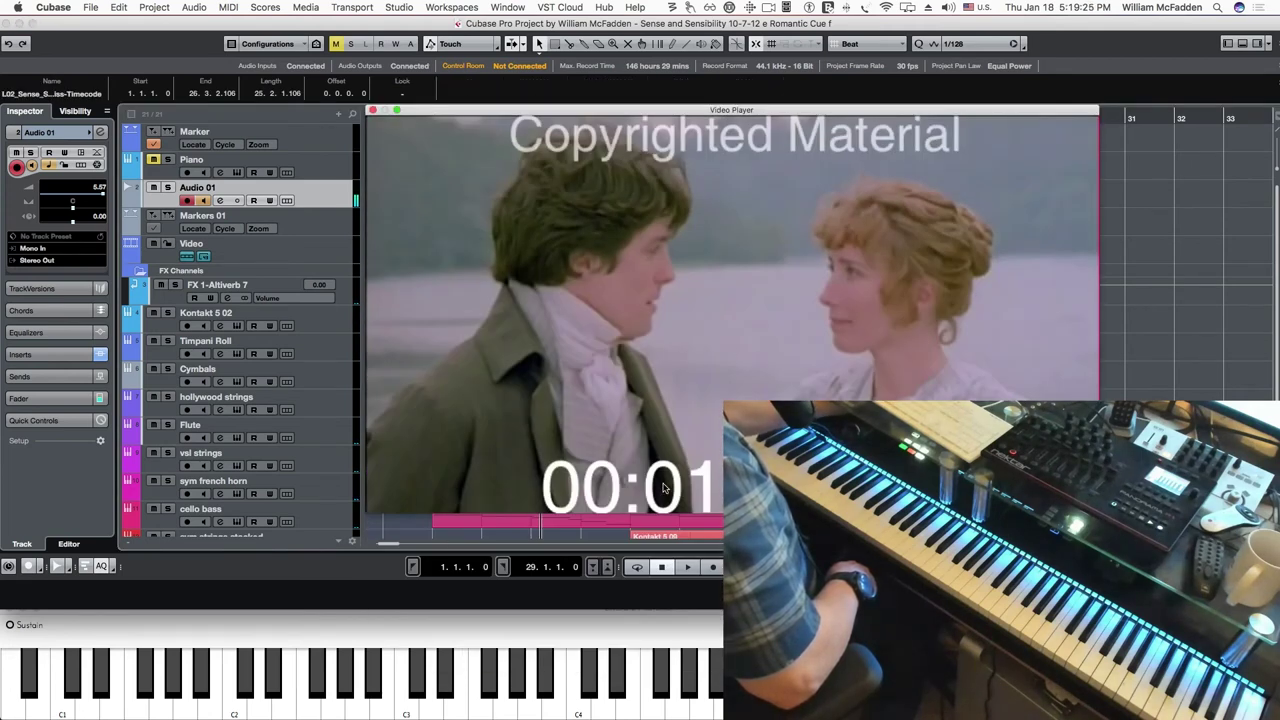
{"action": "mouse_move", "coordinate": [752, 113]}
{"action": "left_mouse_down"}
{"action": "mouse_move", "coordinate": [729, 107]}
{"action": "mouse_move", "coordinate": [577, 183]}
{"action": "mouse_move", "coordinate": [446, 89]}
{"action": "mouse_move", "coordinate": [702, 128]}
{"action": "mouse_move", "coordinate": [740, 100]}
{"action": "left_mouse_up"}
{"action": "left_click", "coordinate": [688, 567]}
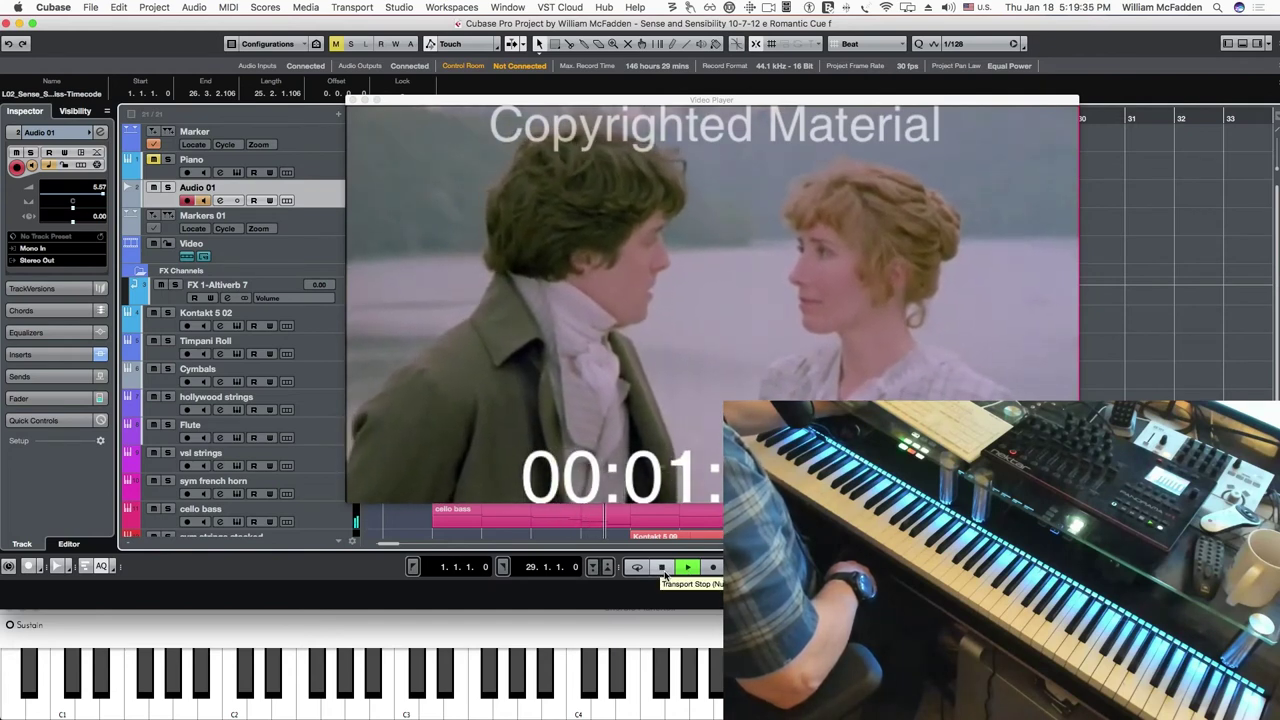
{"action": "left_click", "coordinate": [665, 576]}
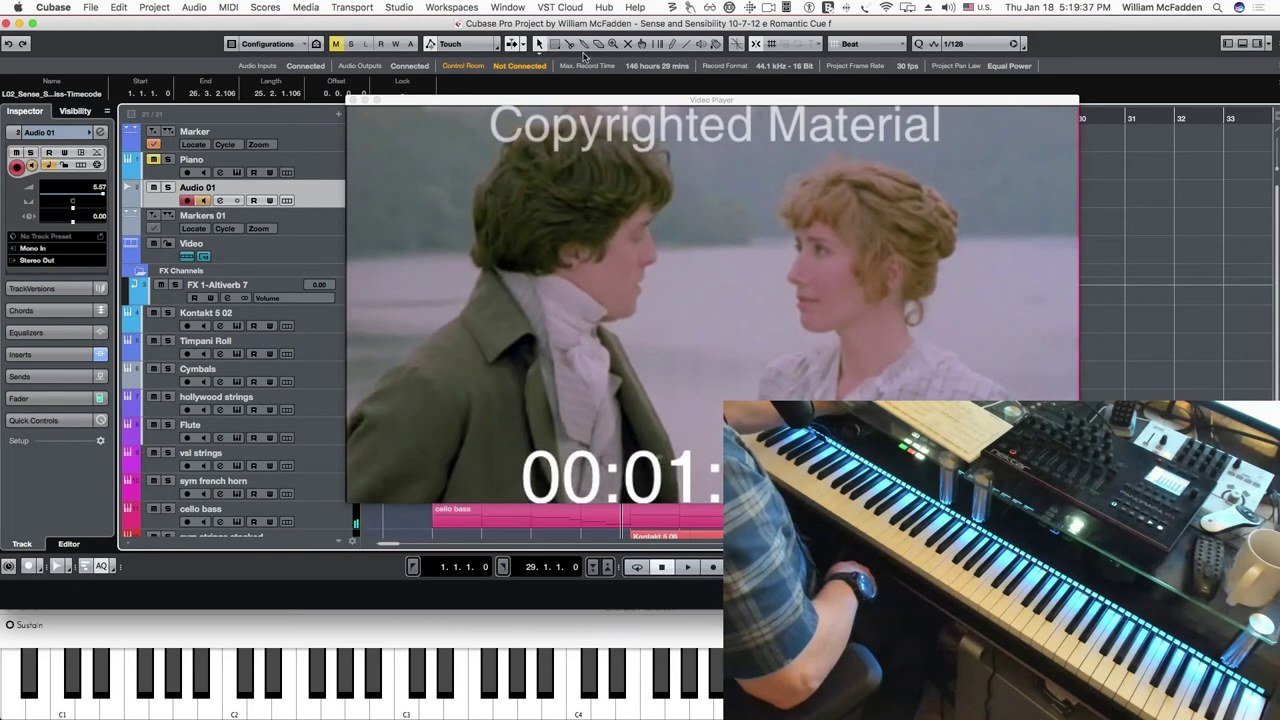
{"action": "left_click_drag", "start_coordinate": [612, 103], "coordinate": [1138, 210]}
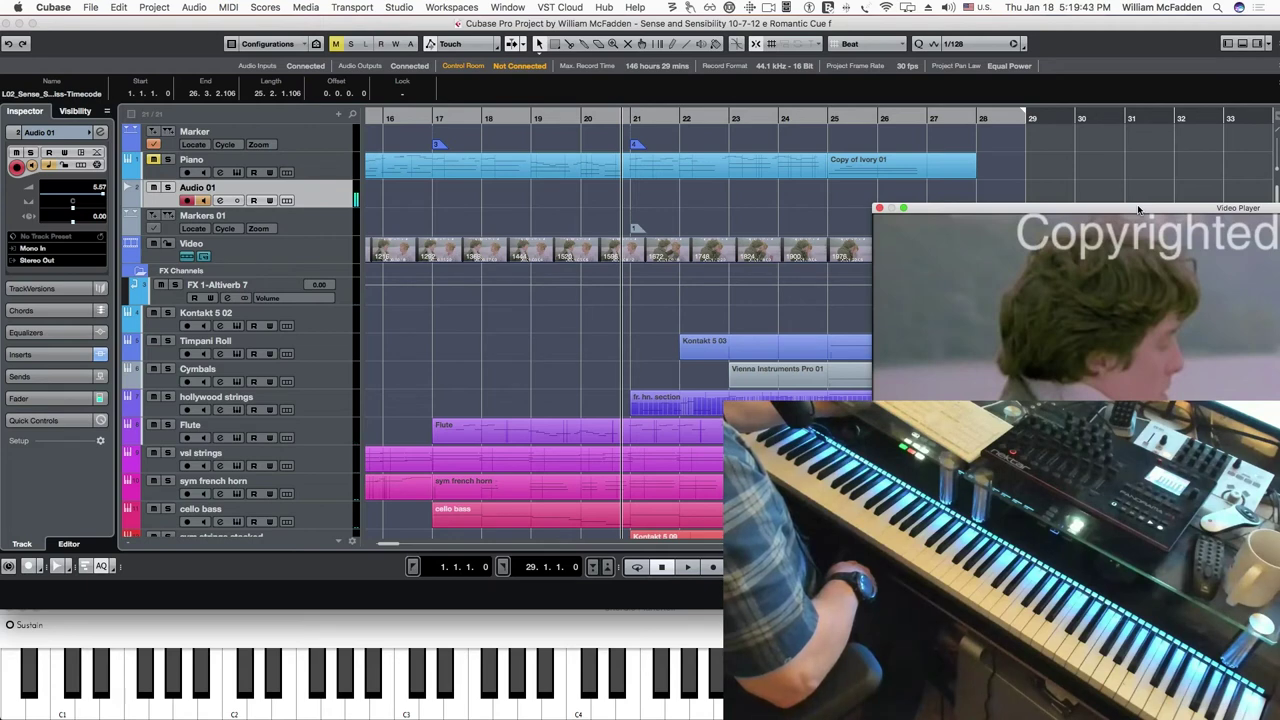
{"action": "left_click_drag", "start_coordinate": [1138, 210], "coordinate": [625, 71]}
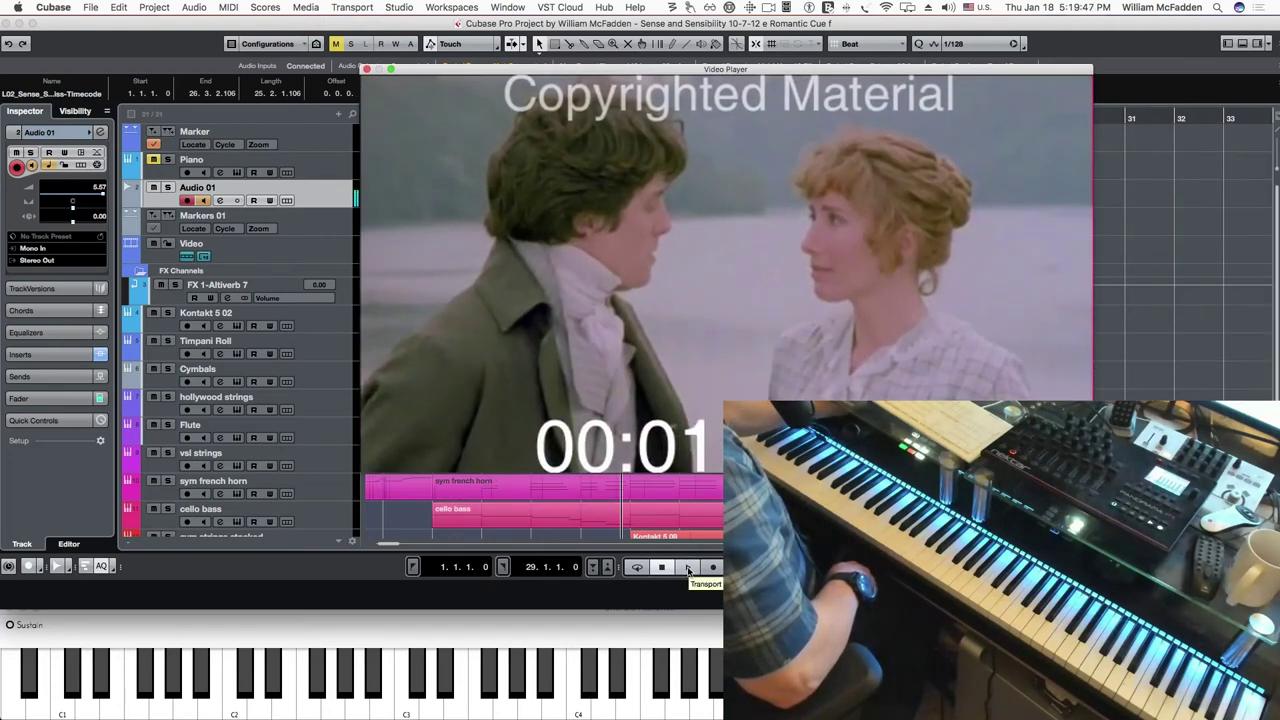
{"action": "left_click", "coordinate": [687, 568]}
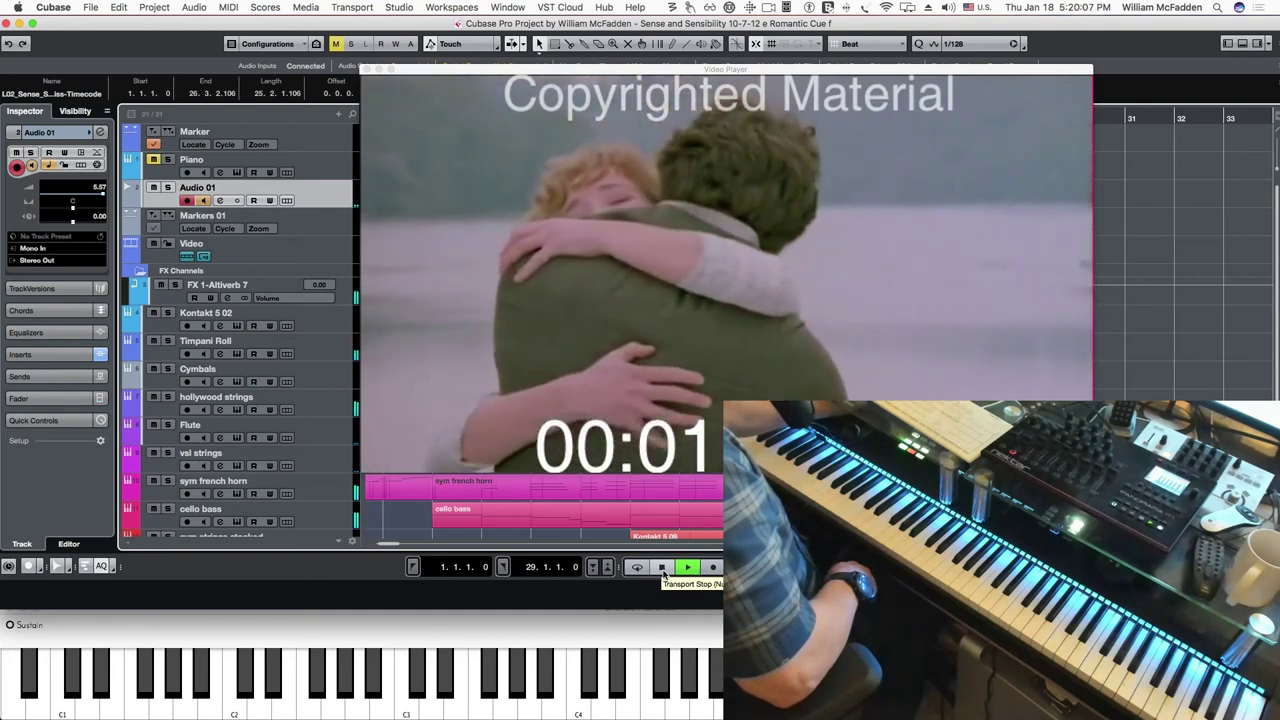
{"action": "left_click", "coordinate": [663, 569]}
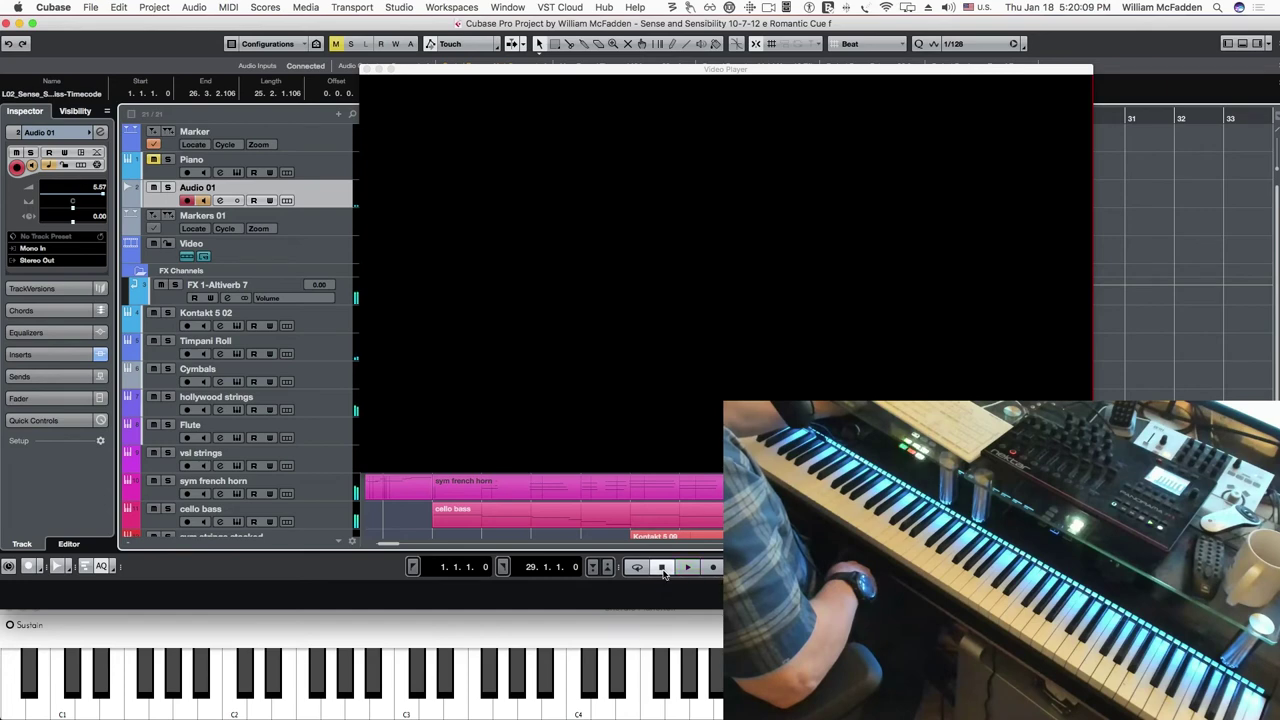
Step: Move the video player aside and scroll the Romantic Cue score to bar 16's C major shift (I, V, vi)
{"action": "left_click_drag", "start_coordinate": [900, 70], "coordinate": [608, 30]}
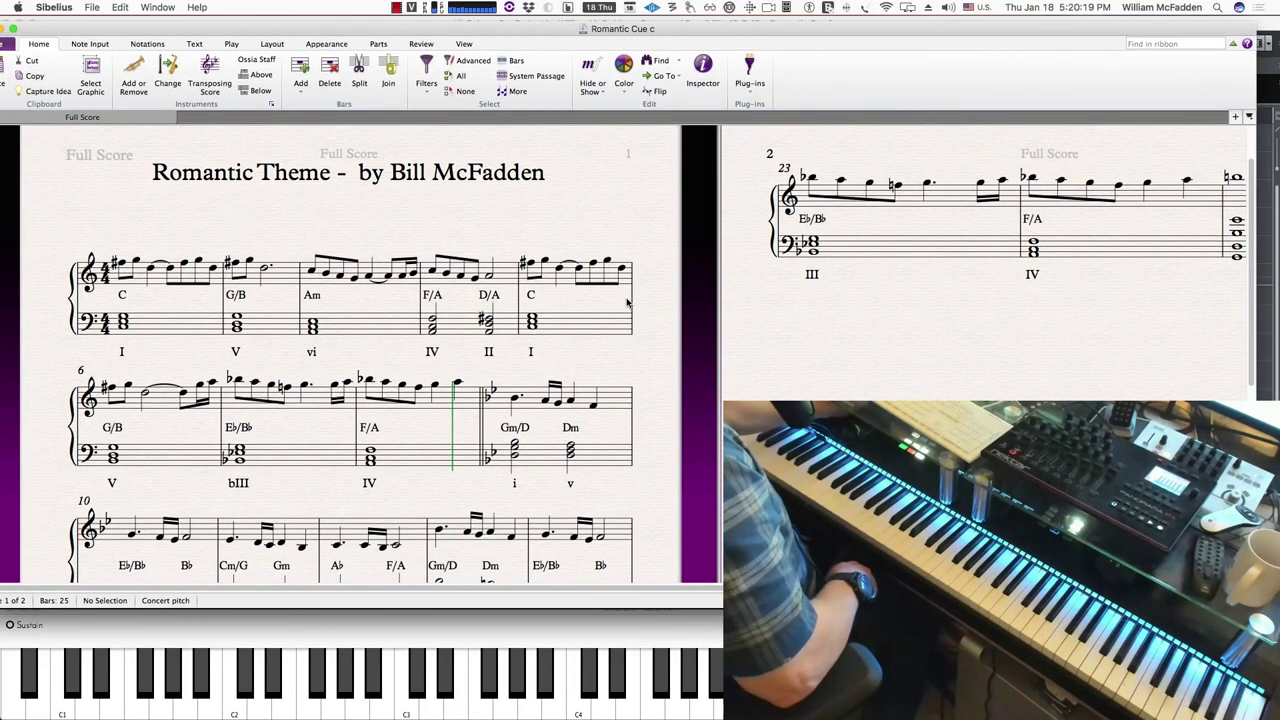
{"action": "scroll", "coordinate": [654, 310], "scroll_direction": "down", "scroll_amount": 3}
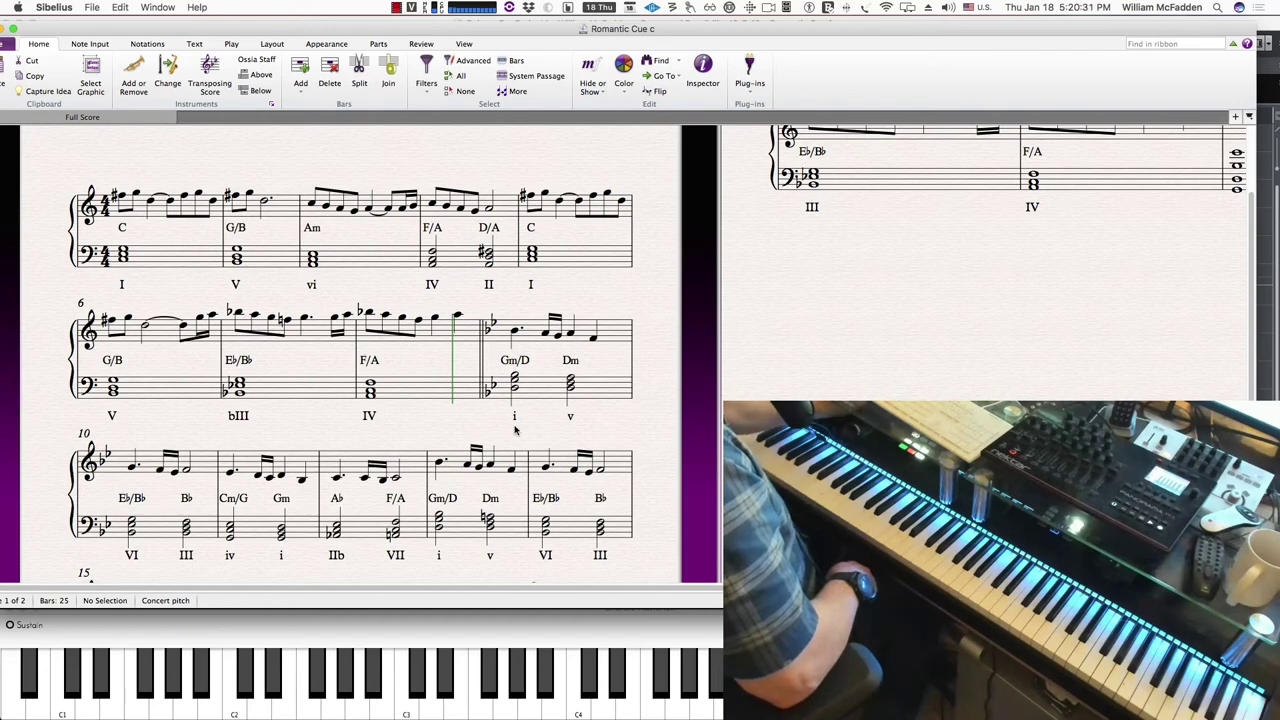
{"action": "scroll", "coordinate": [530, 416], "scroll_direction": "down", "scroll_amount": 5}
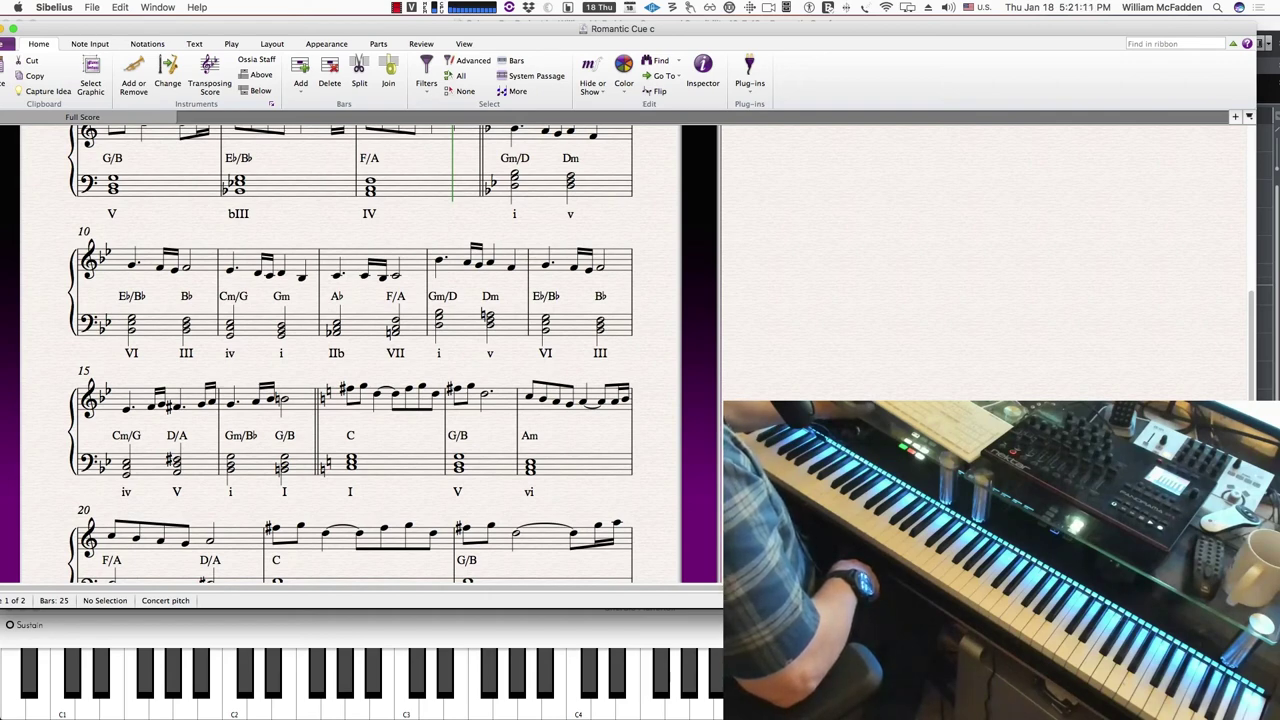
{"action": "scroll", "coordinate": [474, 390], "scroll_direction": "up", "scroll_amount": 5}
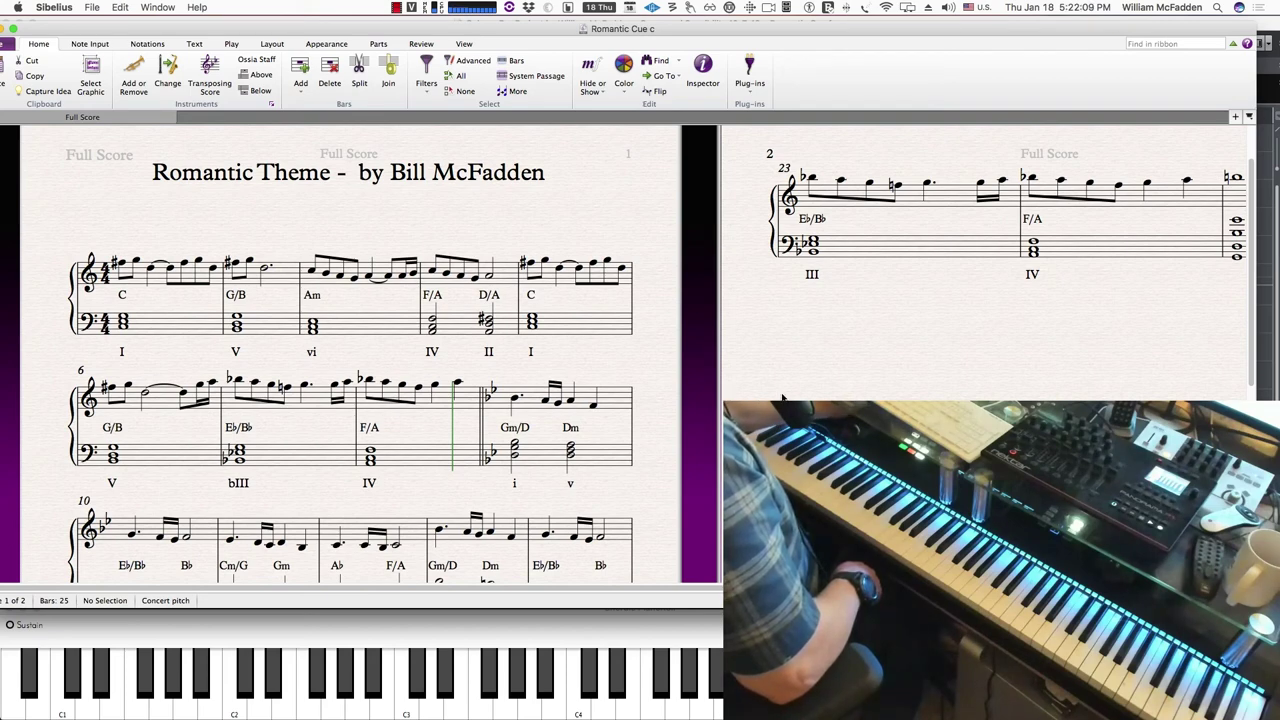
{"action": "scroll", "coordinate": [656, 386], "scroll_direction": "down", "scroll_amount": 5}
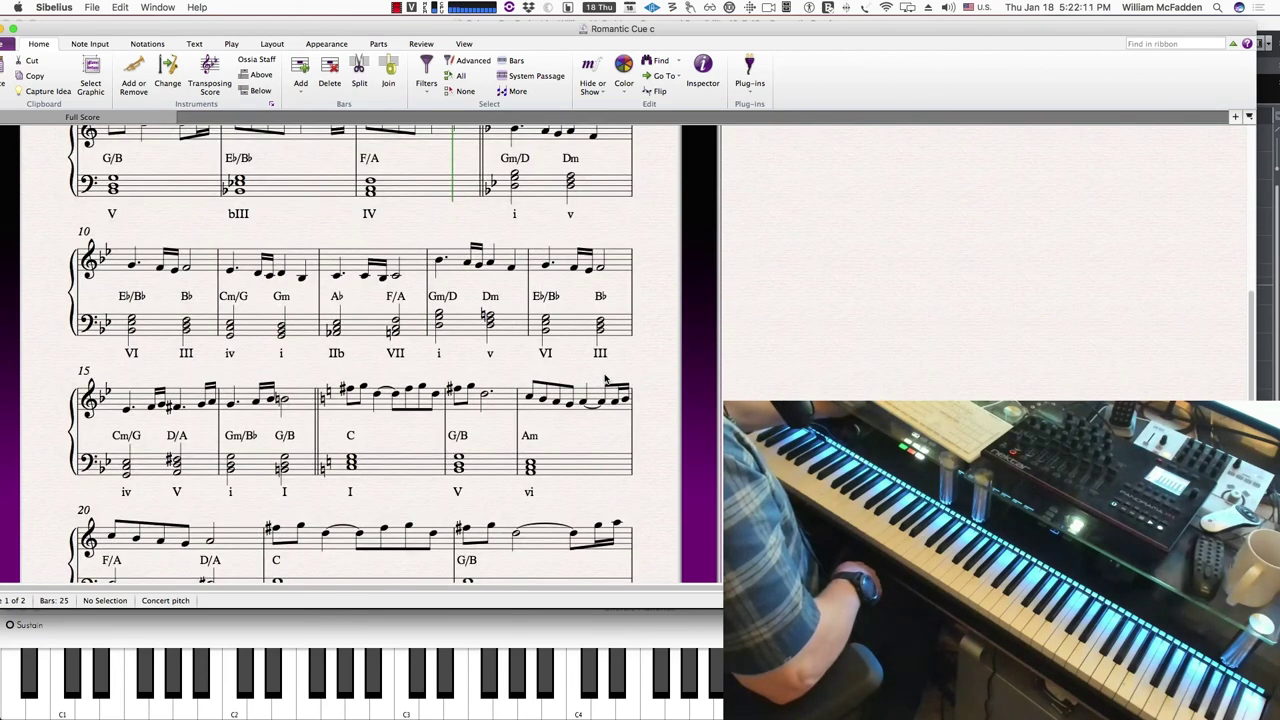
{"action": "scroll", "coordinate": [605, 378], "scroll_direction": "down", "scroll_amount": 1}
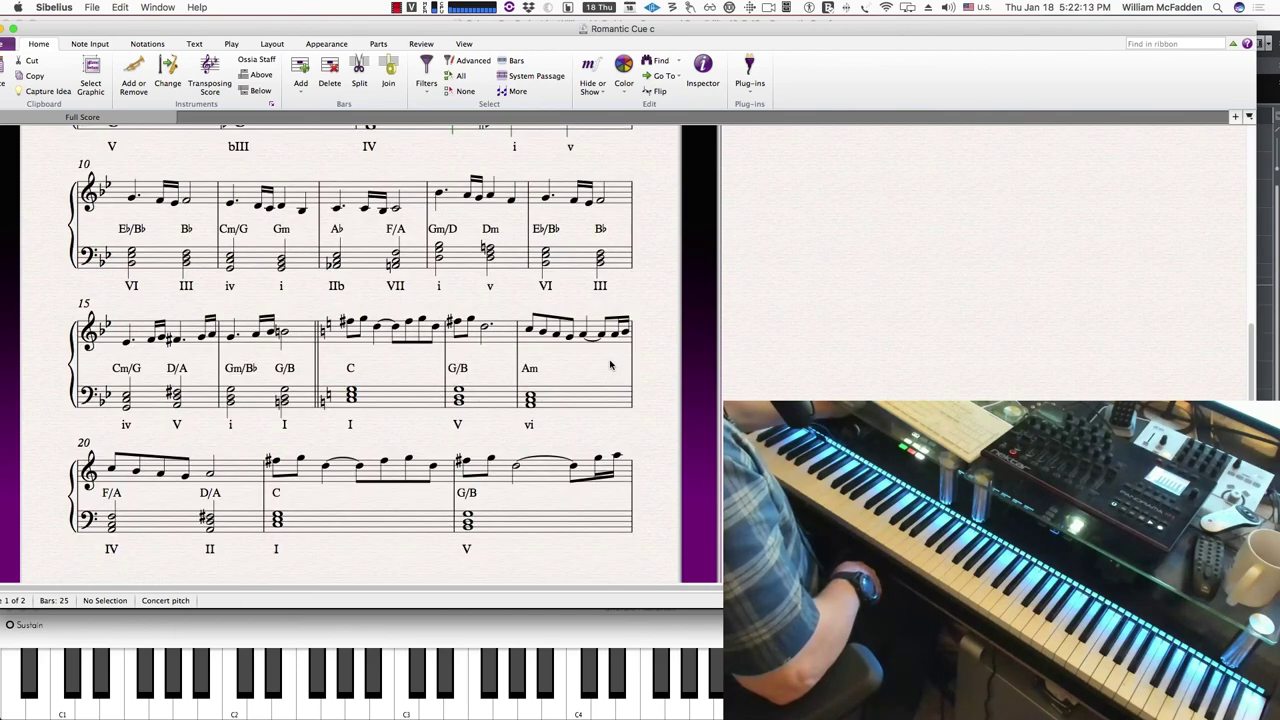
{"action": "scroll", "coordinate": [615, 355], "scroll_direction": "up", "scroll_amount": 6}
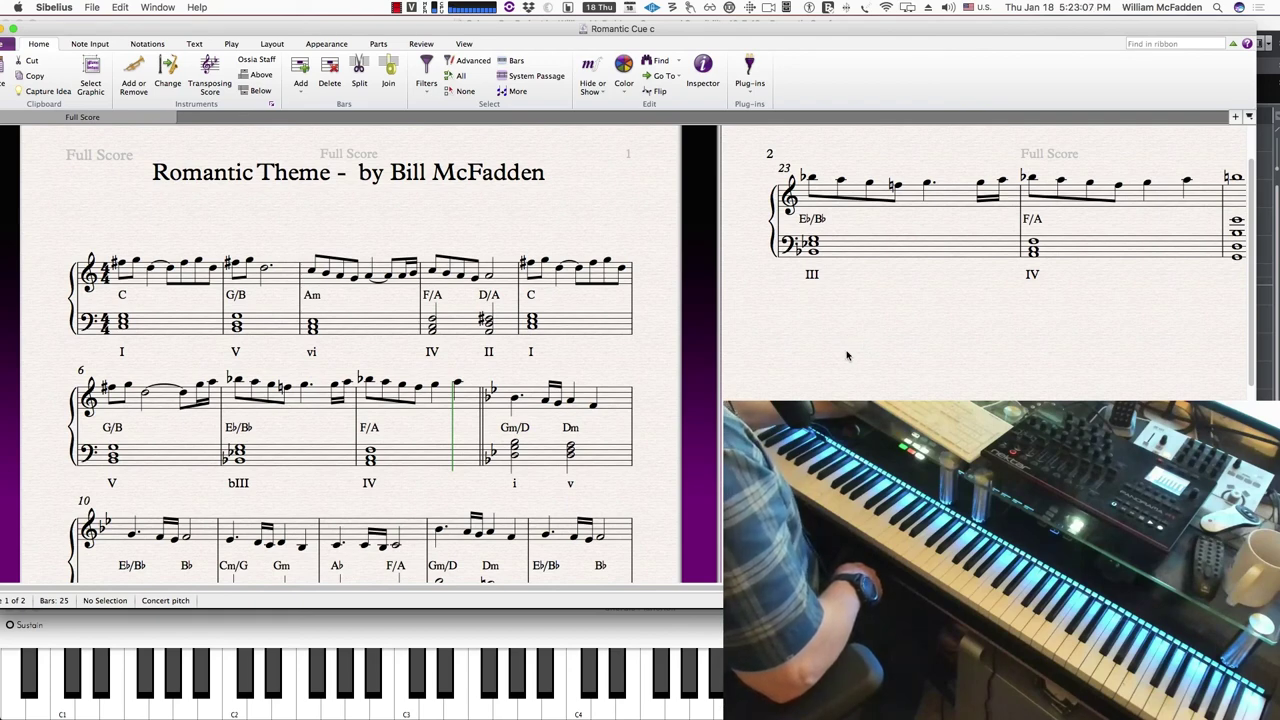
{"action": "scroll", "coordinate": [851, 343], "scroll_direction": "down", "scroll_amount": 3}
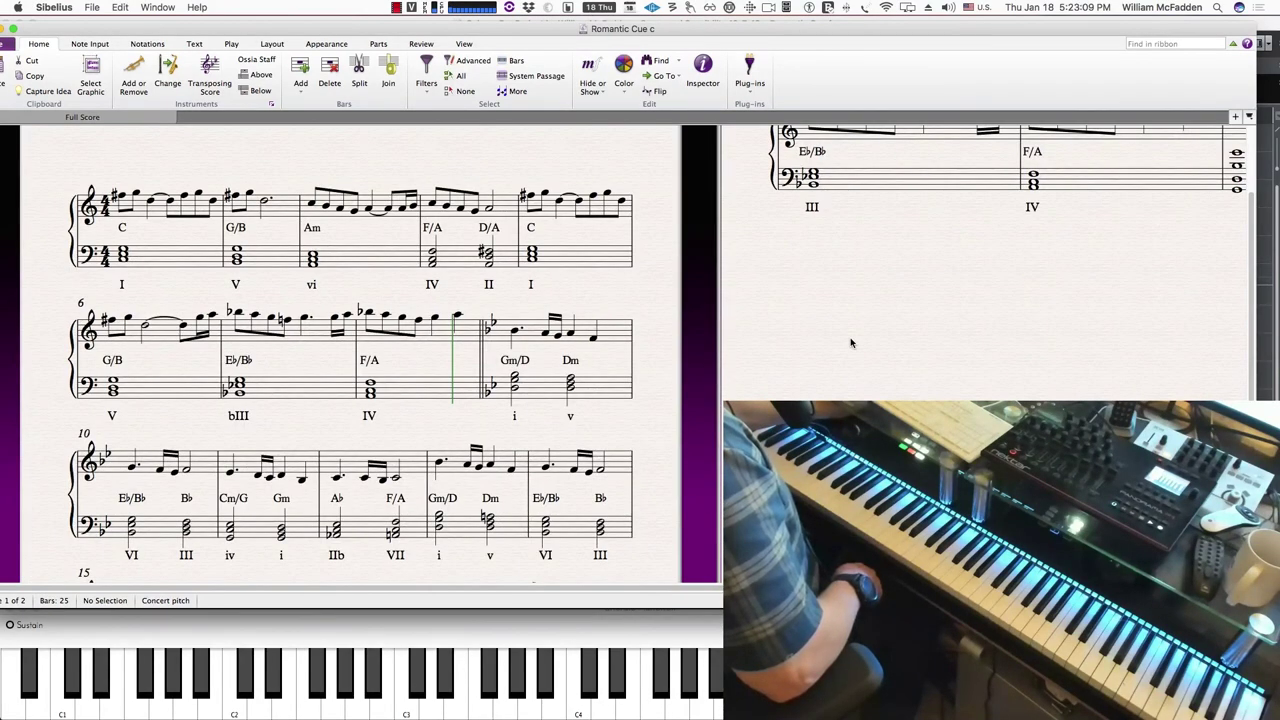